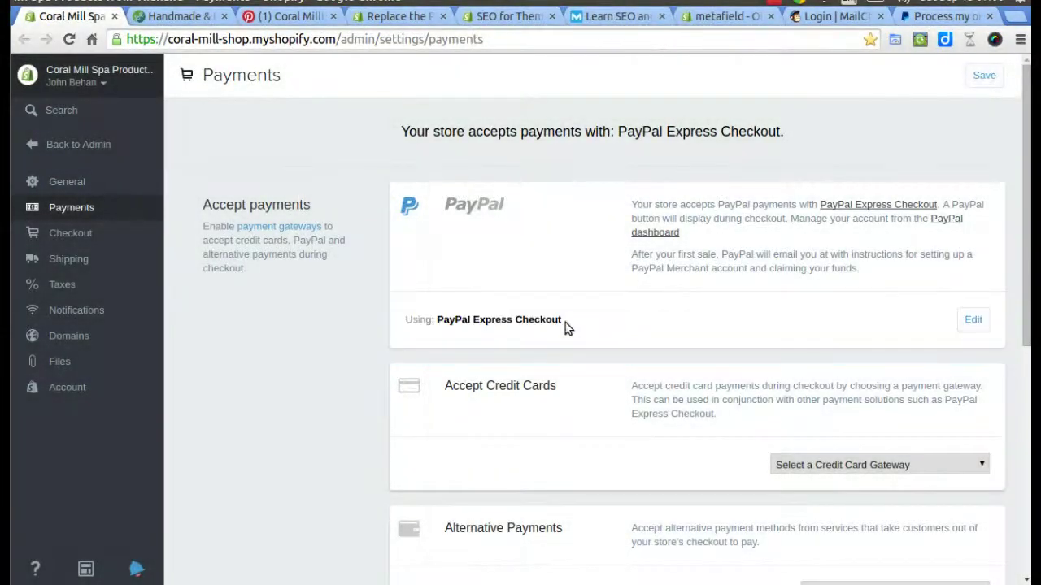
Step: Confirm PayPal Express Checkout is the active payment method, then switch to the Coral Mill storefront
left_click_drag(563, 321, 436, 321)
left_click(416, 343)
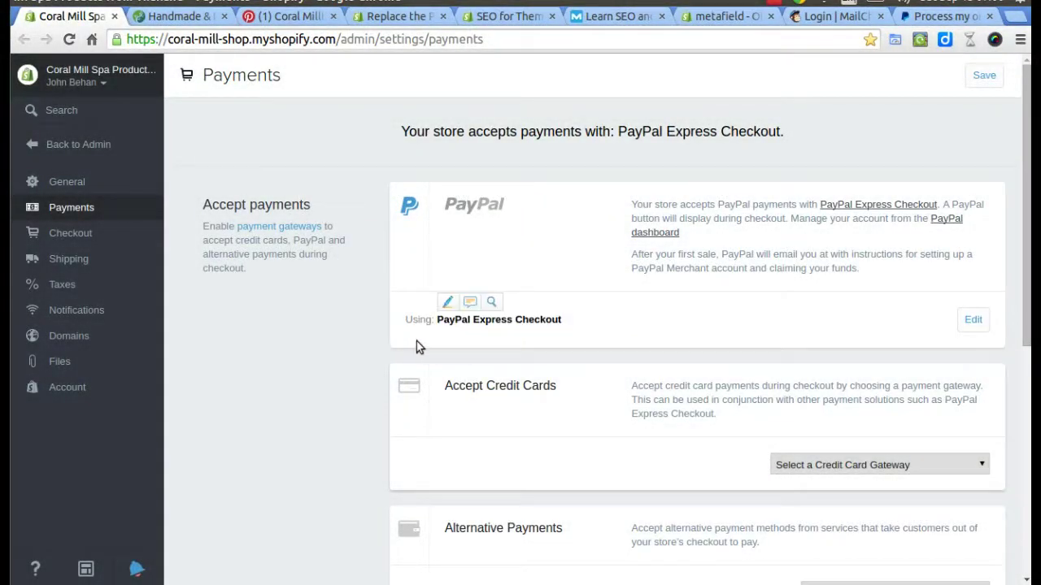
left_click(163, 18)
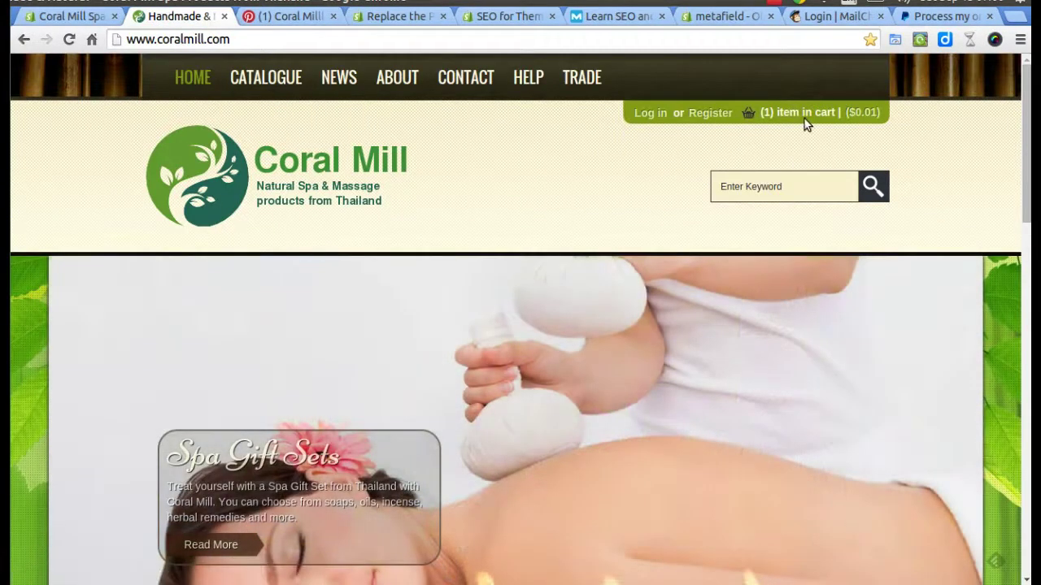
Step: Open the cart holding the $0.01 Test Item, dismiss the development notice, and start checkout
left_click(805, 116)
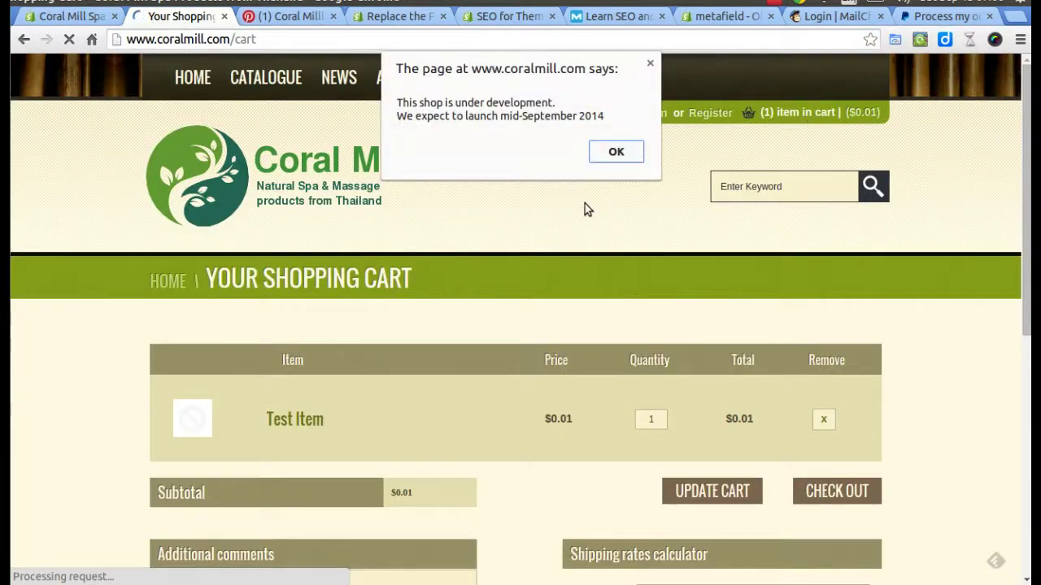
left_click(616, 153)
scroll(632, 228, "down", 3)
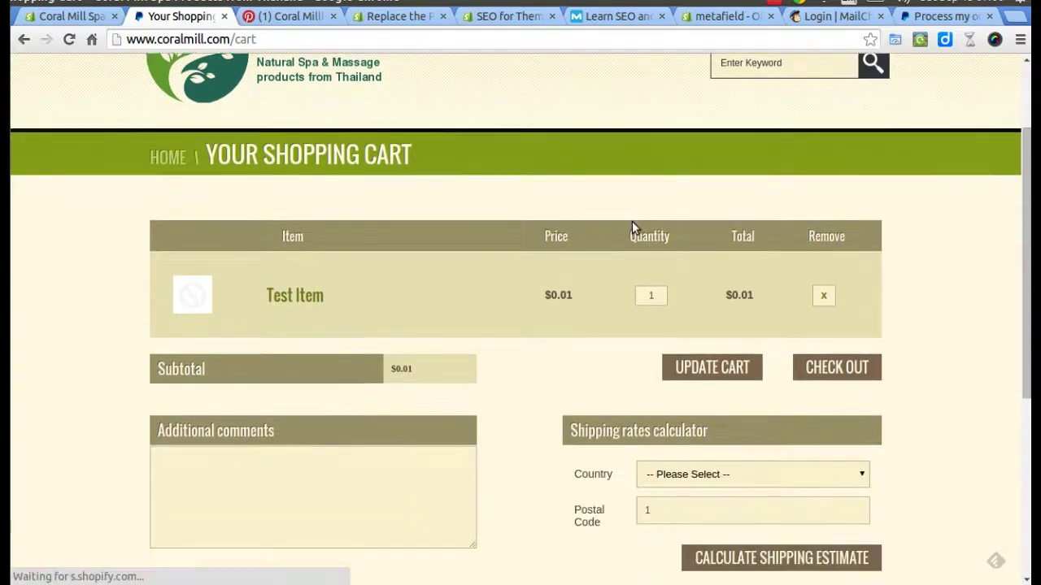
scroll(805, 342, "up", 1)
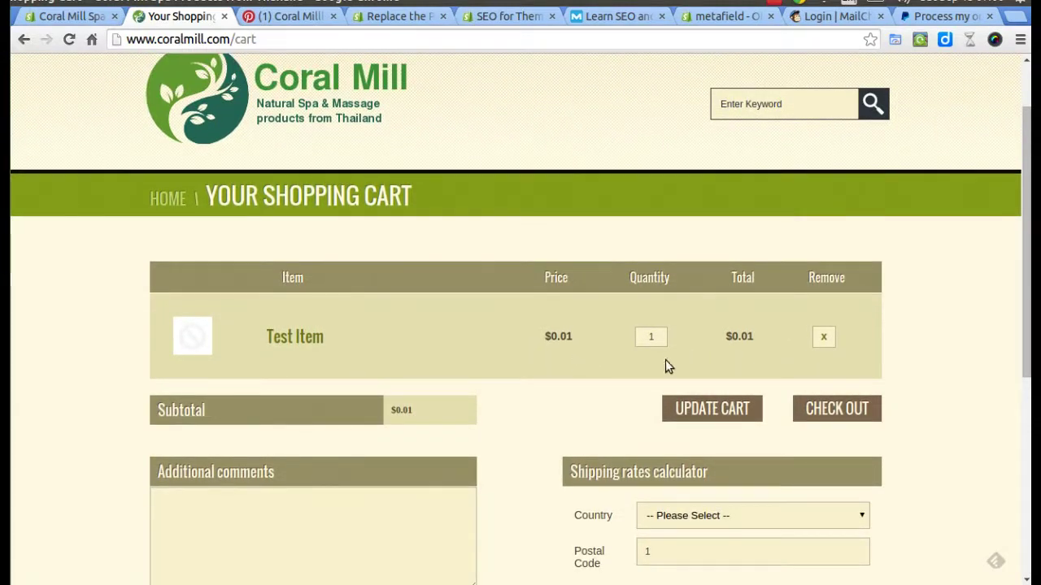
left_click(837, 415)
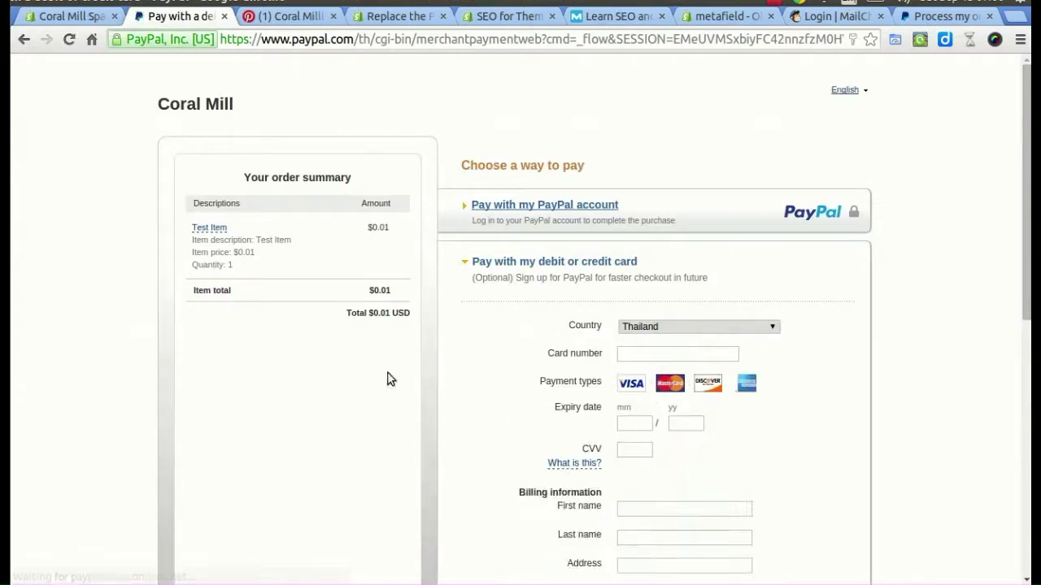
Step: Review PayPal's $0.01 order summary and card form, then return to the store's All Products catalogue
mouse_move(396, 326)
left_mouse_down()
mouse_move(345, 303)
mouse_move(399, 317)
left_mouse_up()
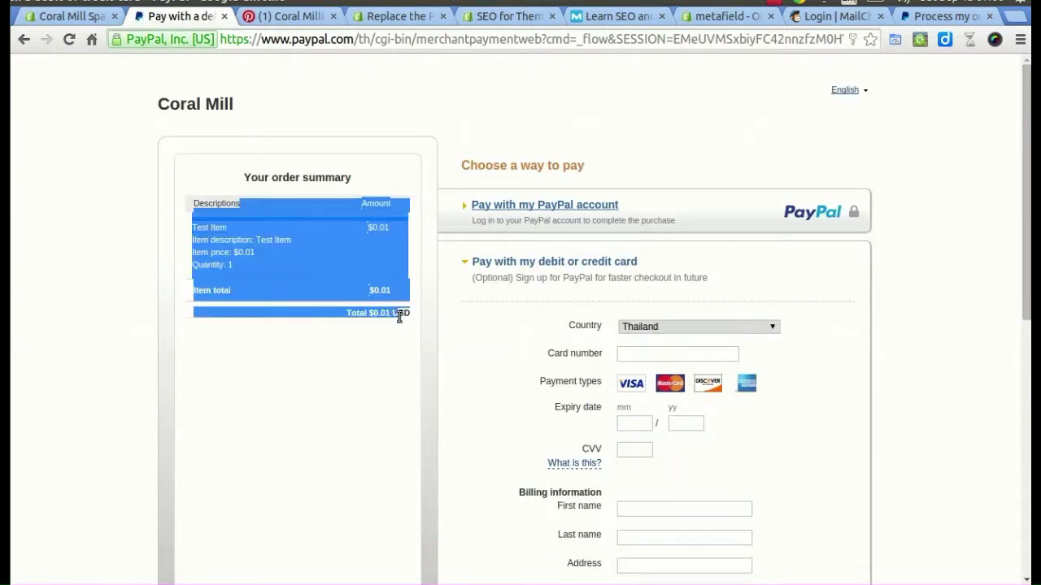
left_click(376, 355)
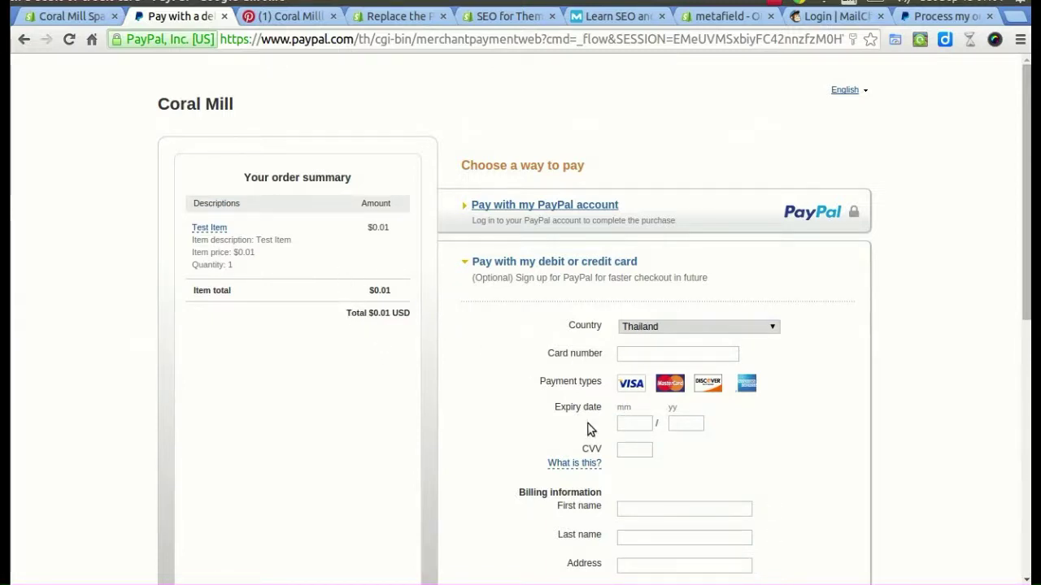
scroll(591, 430, "down", 1)
scroll(574, 382, "down", 1)
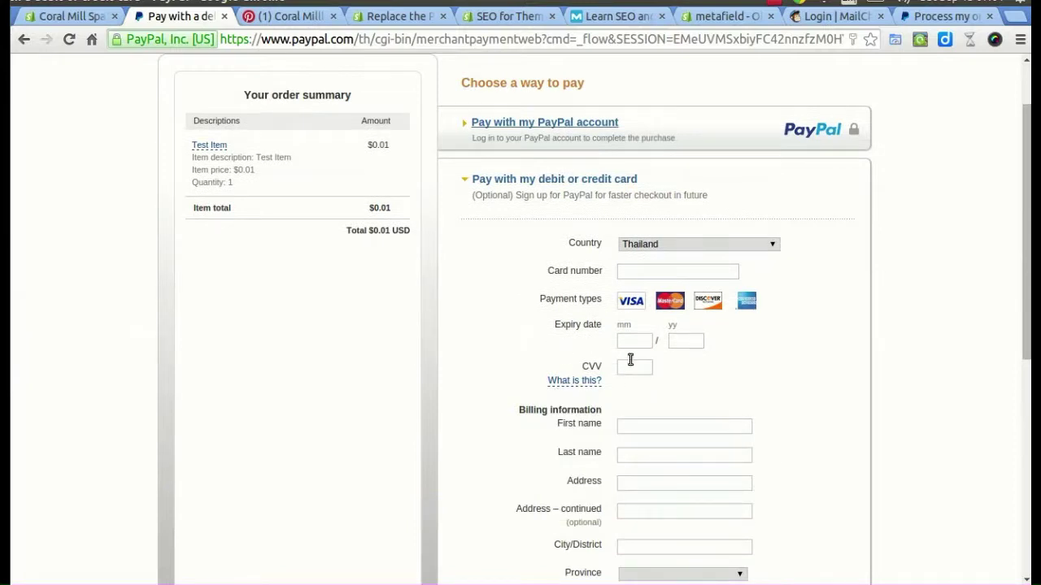
left_click(639, 247)
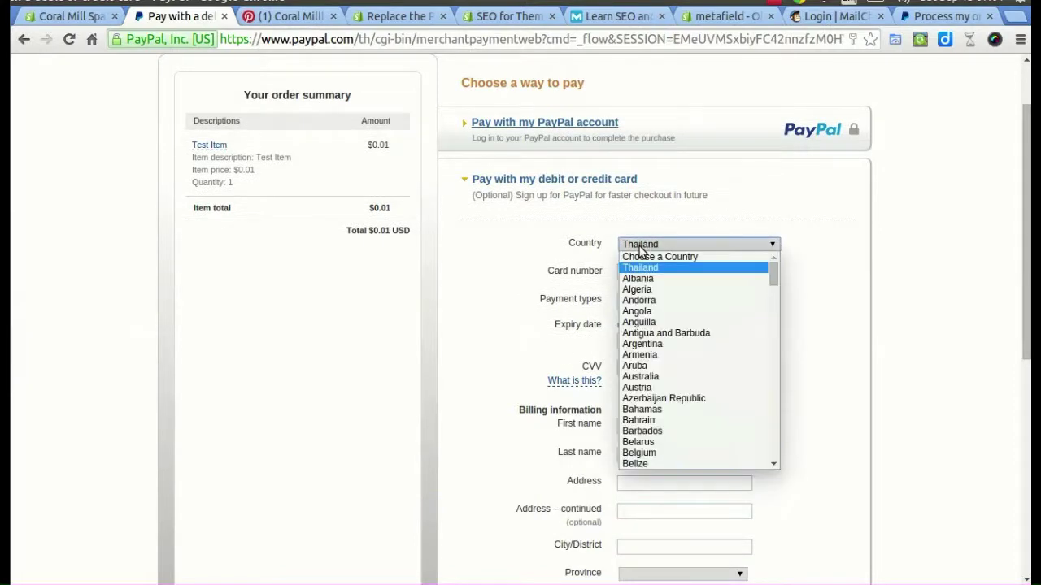
scroll(657, 420, "down", 3)
scroll(658, 420, "down", 3)
scroll(658, 427, "down", 2)
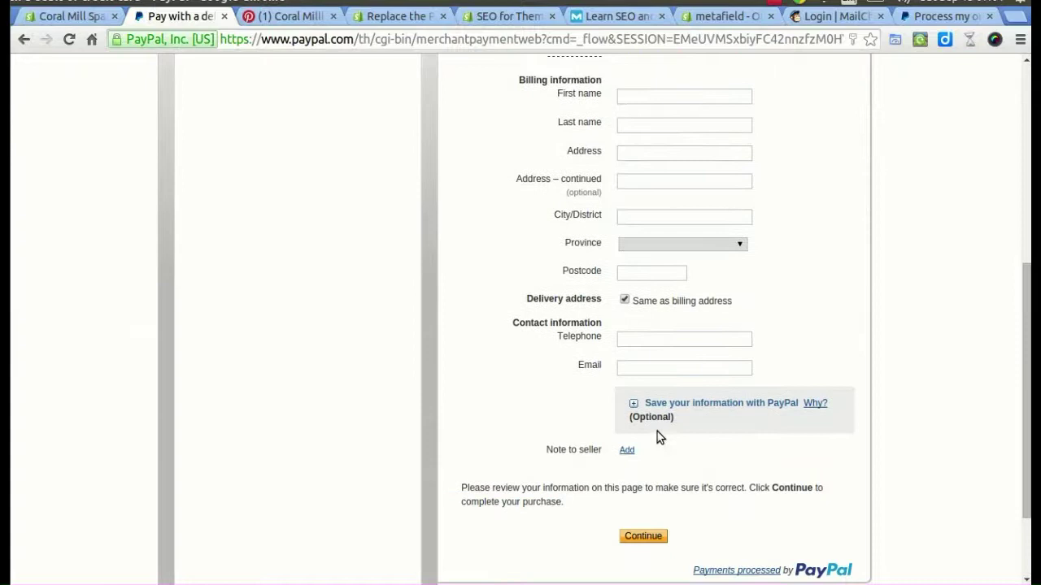
scroll(660, 439, "down", 1)
scroll(719, 493, "down", 1)
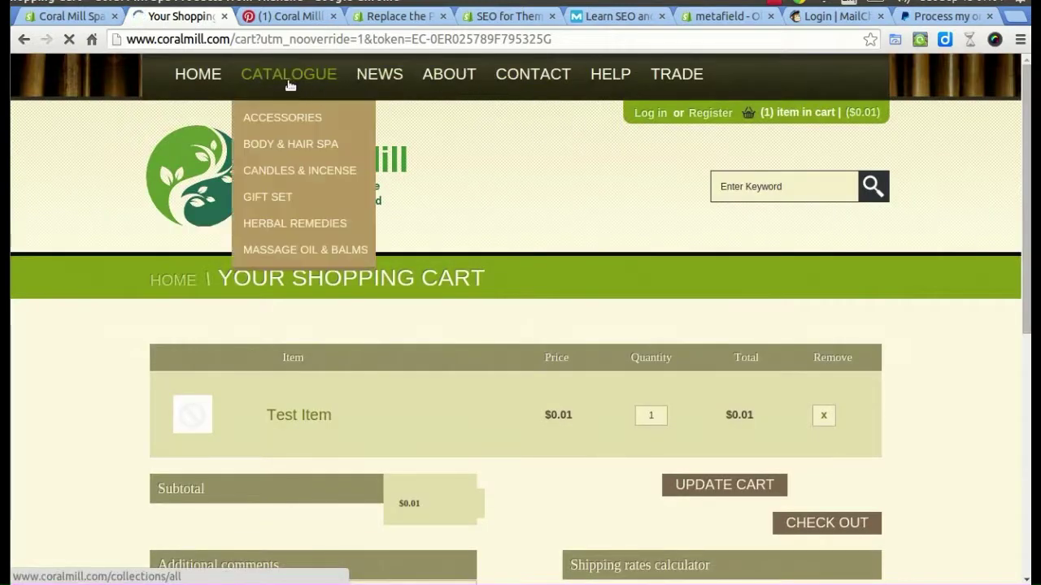
left_click(290, 81)
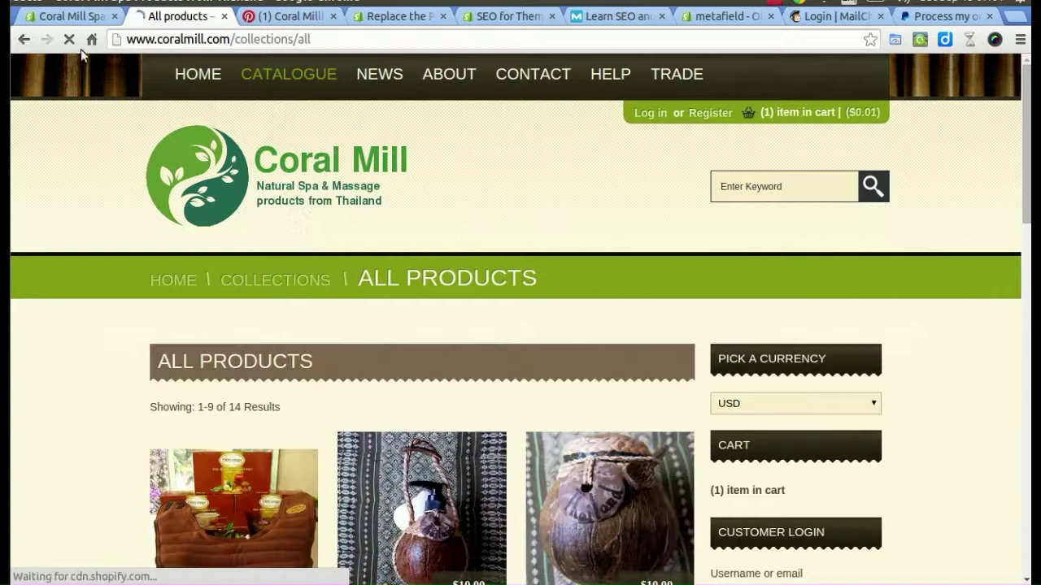
Step: On Payments settings, choose 2Checkout as the credit card gateway and reactivate it
left_click(66, 17)
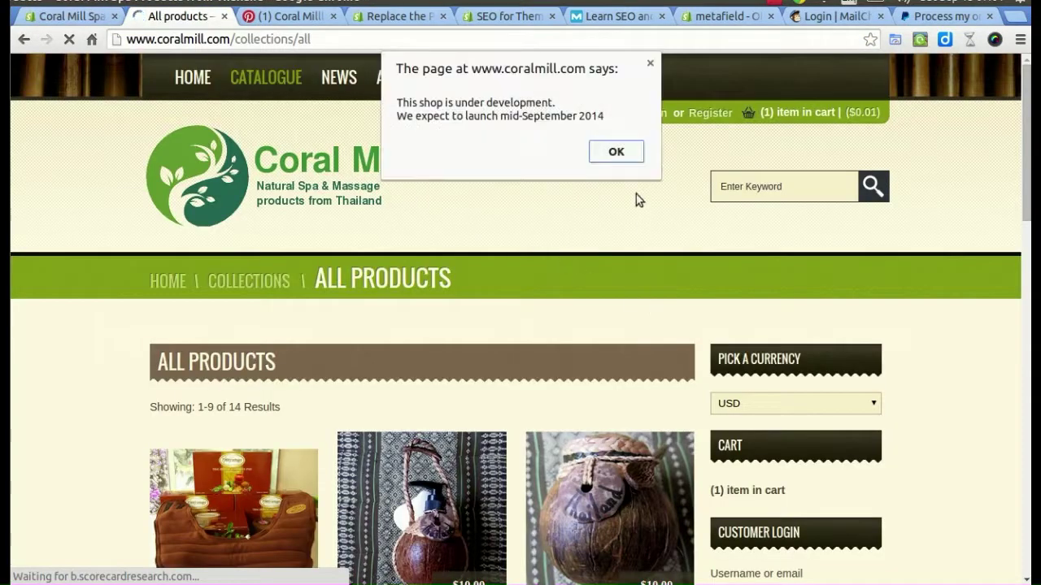
left_click(616, 151)
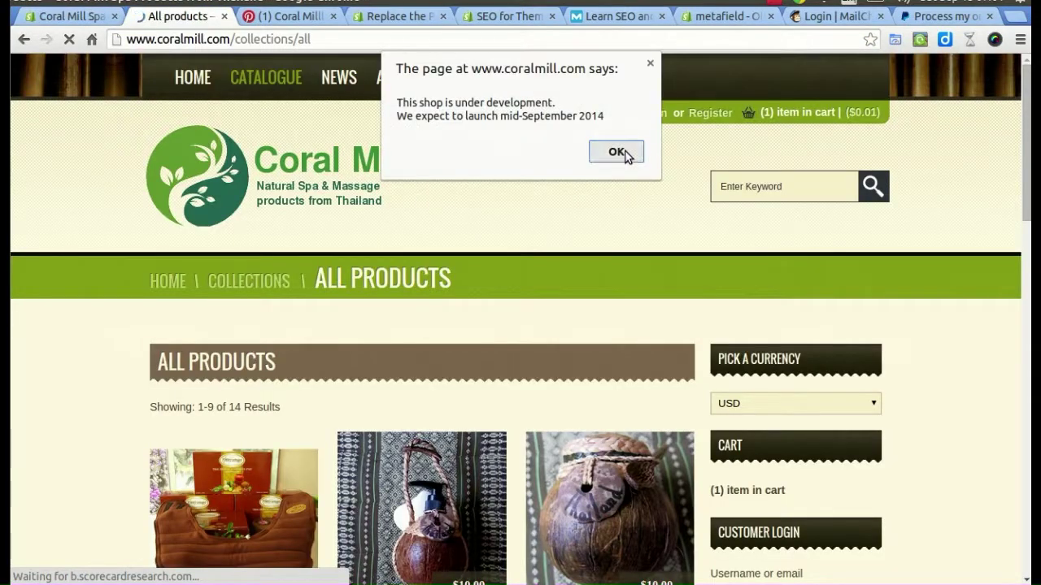
left_click(76, 20)
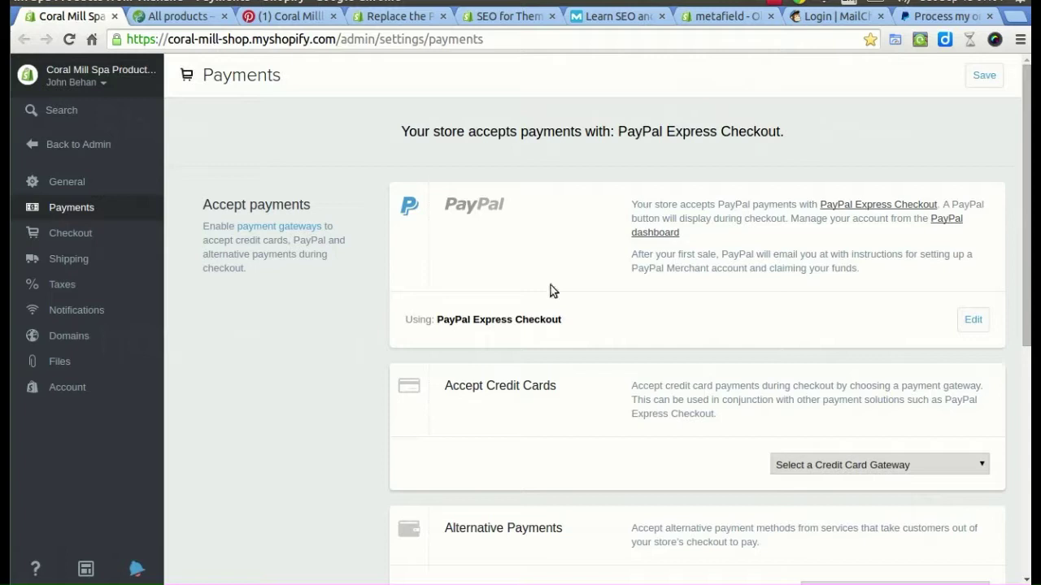
left_click(912, 462)
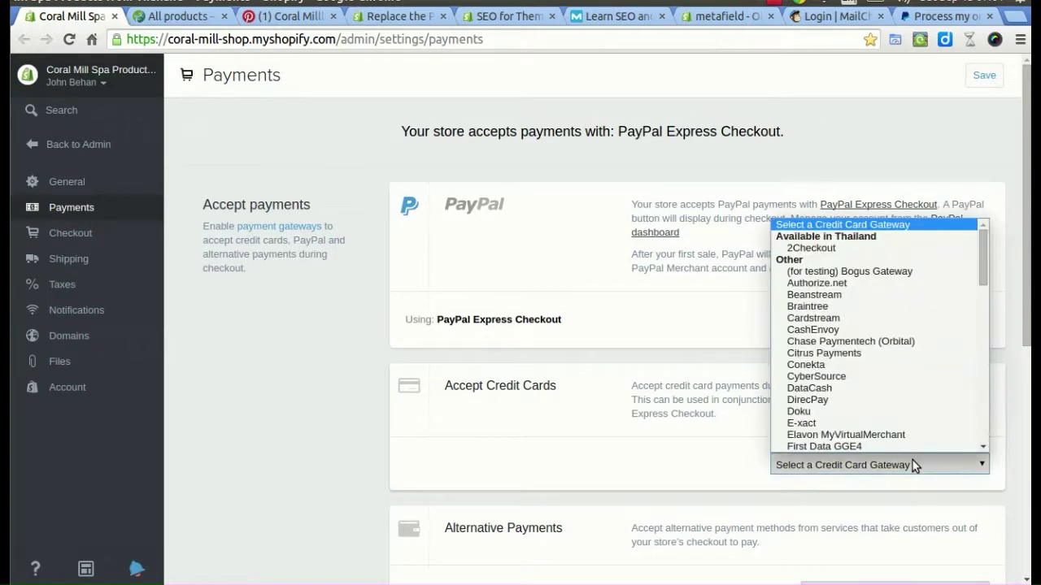
left_click(864, 248)
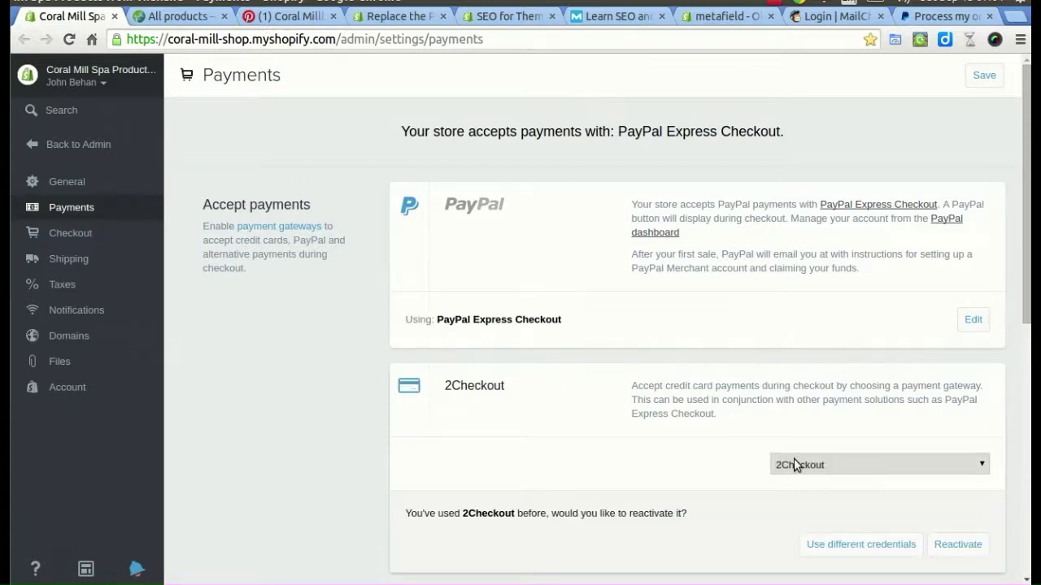
scroll(629, 447, "down", 1)
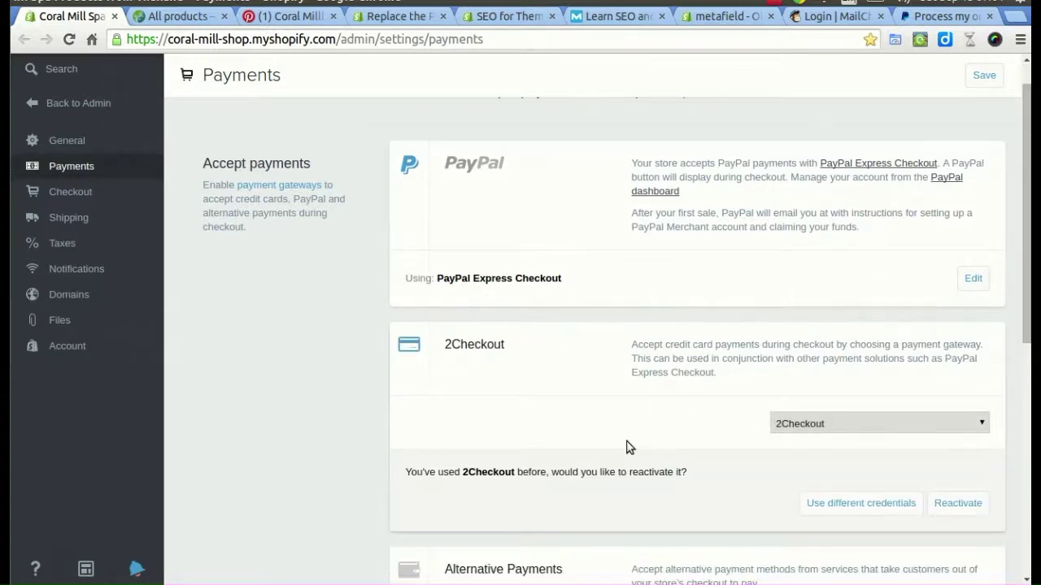
left_click(941, 503)
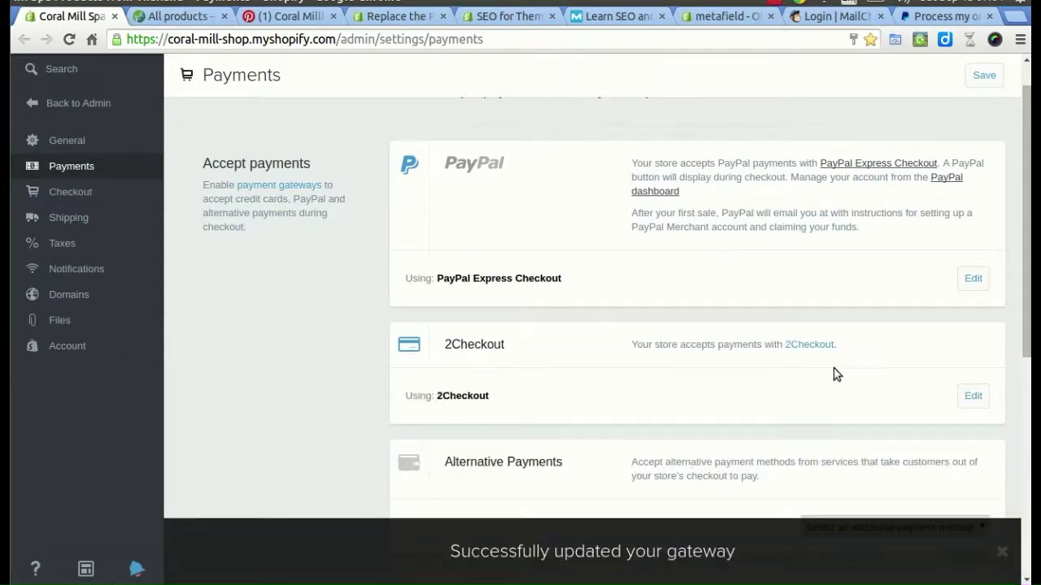
Step: Check the 2Checkout confirmation and the PayPal Express Checkout line on the page
left_click_drag(836, 344, 628, 345)
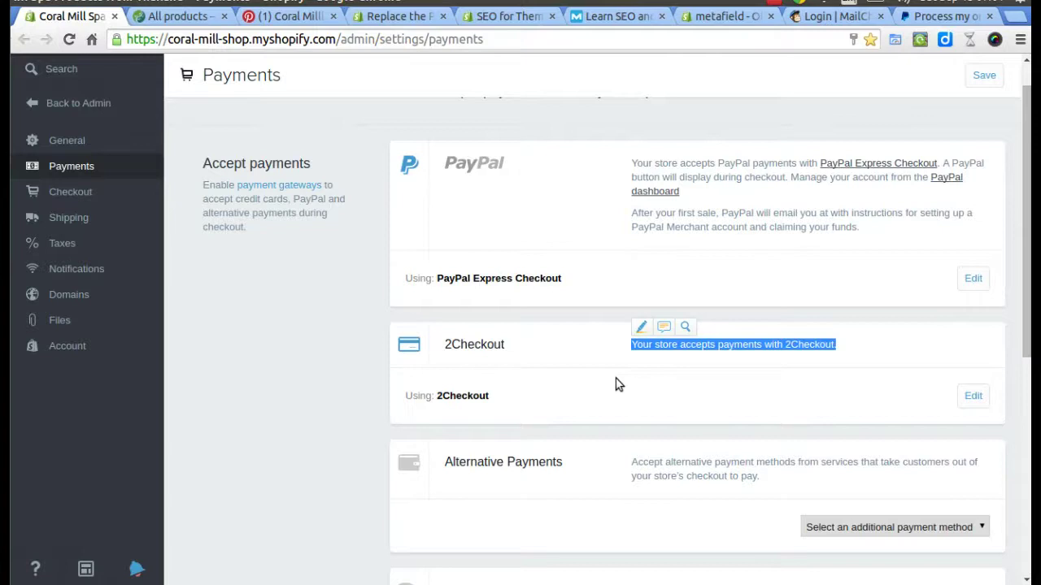
left_click(581, 275)
left_click_drag(581, 275, 472, 278)
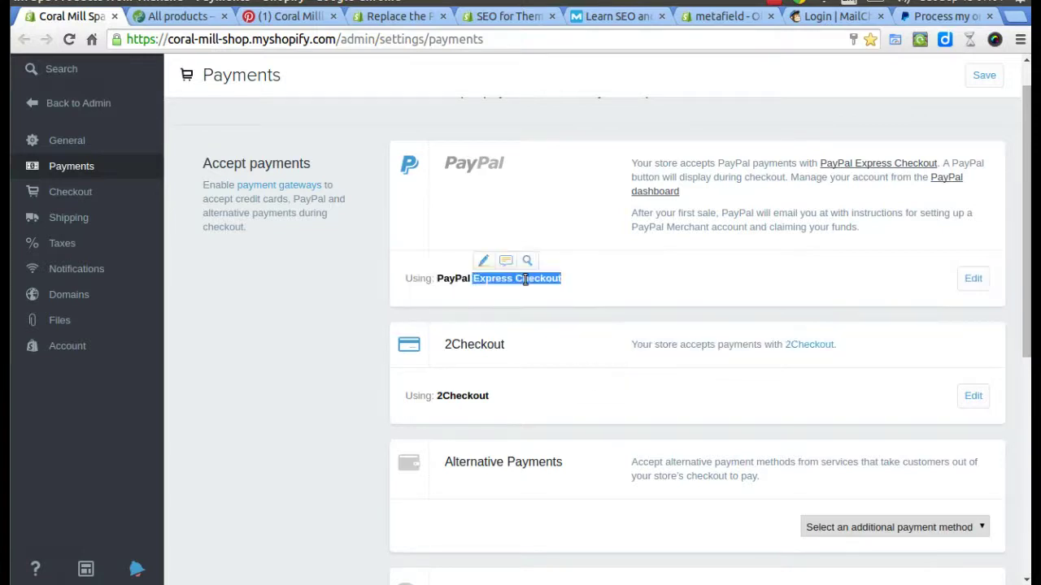
left_click(584, 269)
left_click_drag(584, 268, 407, 278)
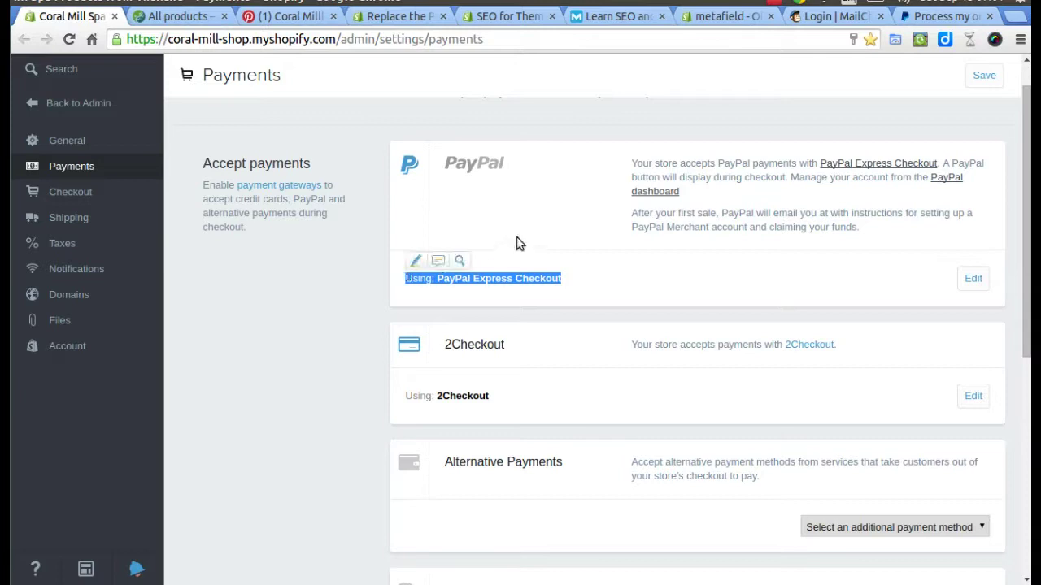
left_click(574, 294)
Step: Reopen the Coral Mill cart with the $0.01 Test Item and proceed to checkout past the notice
left_click(189, 18)
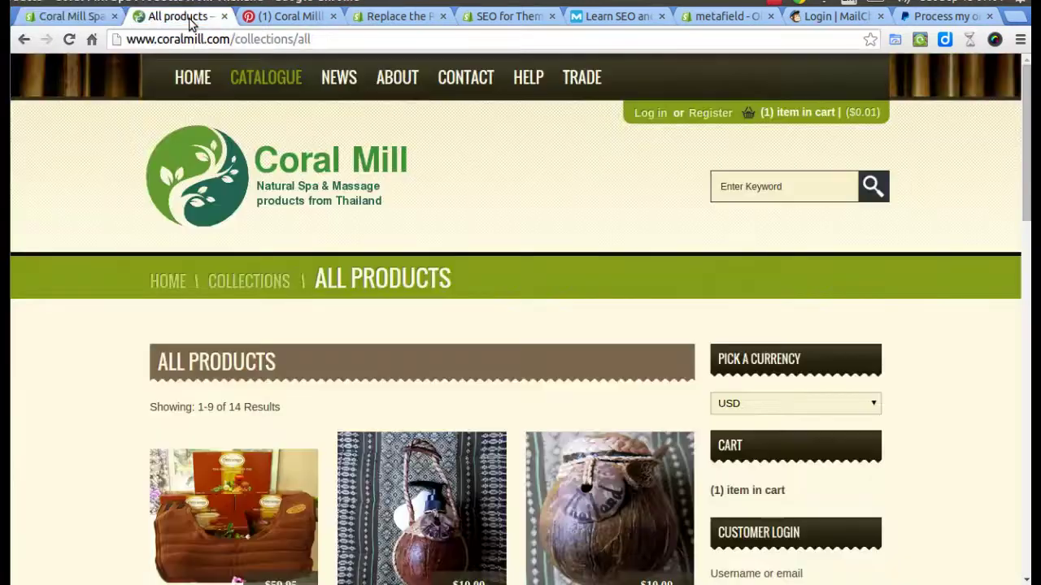
left_click(788, 114)
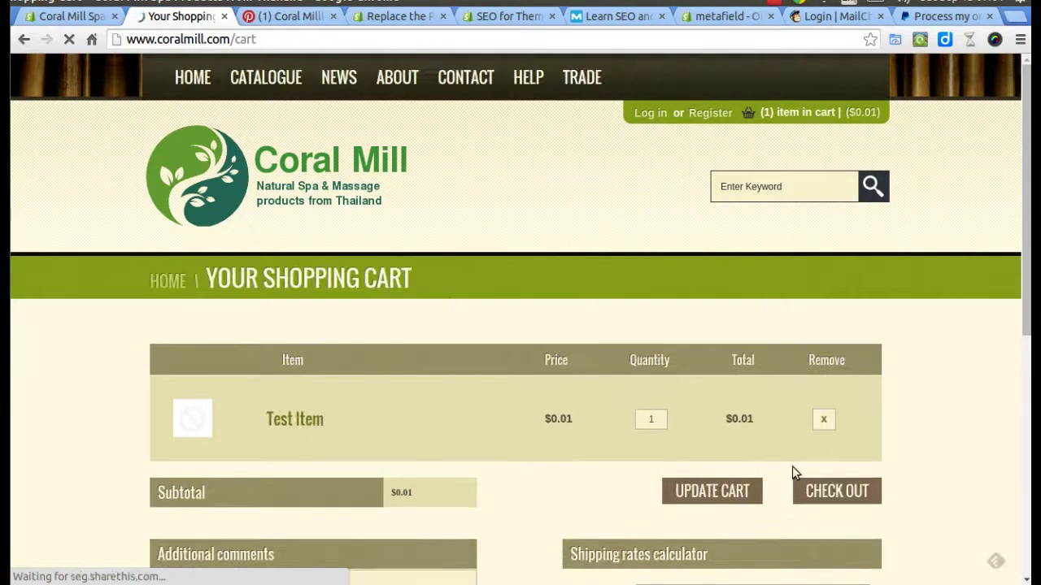
left_click(821, 488)
left_click(616, 153)
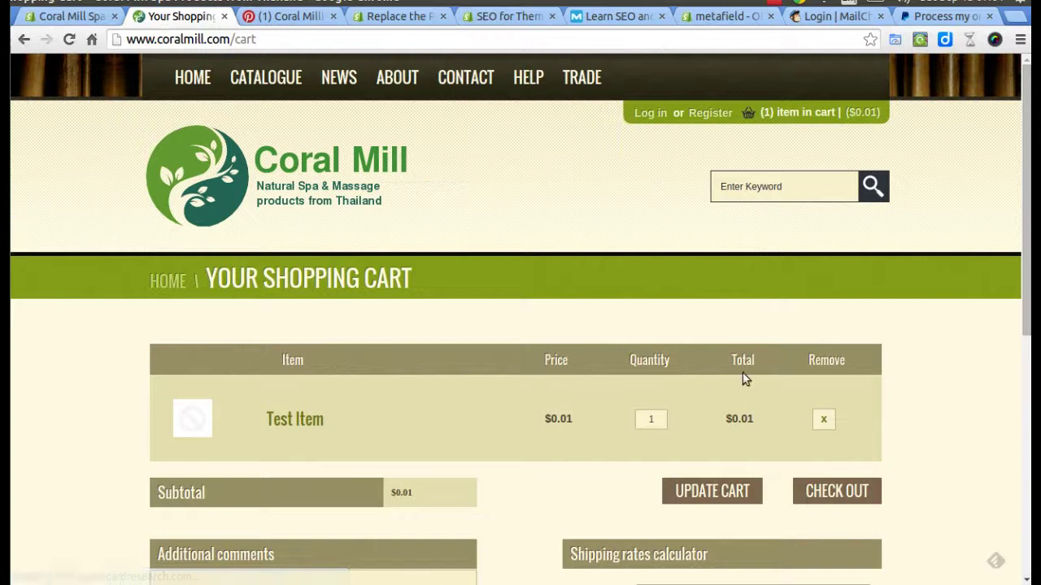
left_click(820, 490)
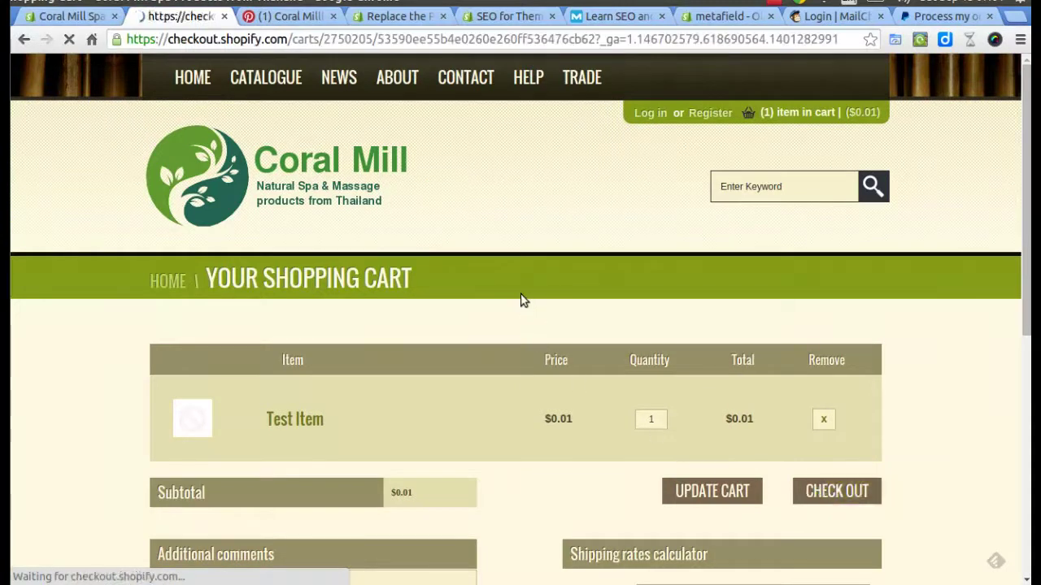
Step: Scroll through the pre-filled step 1 of 2 billing form down to Continue To Next Step
scroll(777, 195, "down", 1)
scroll(772, 204, "down", 2)
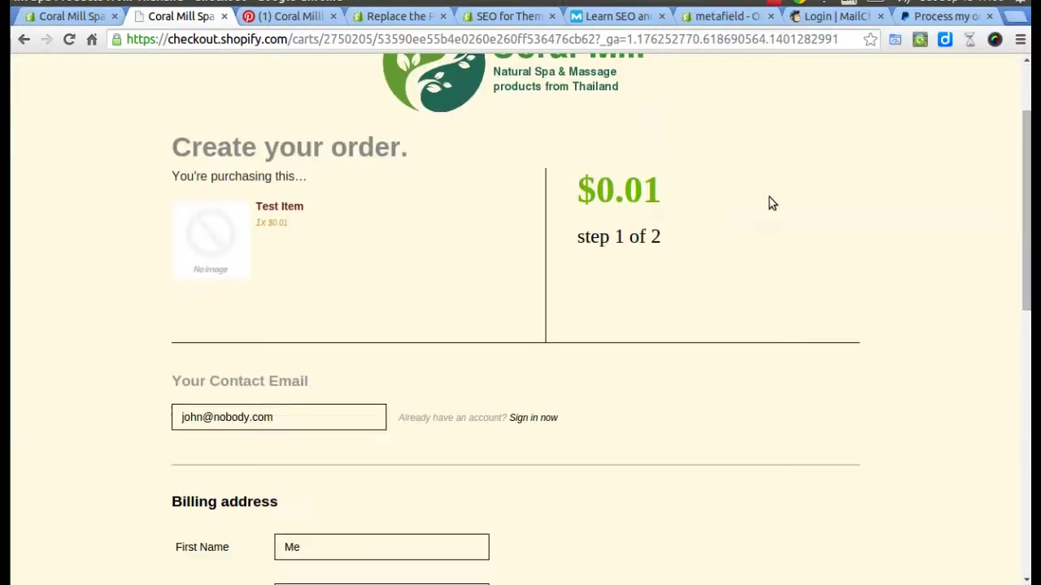
scroll(773, 203, "down", 1)
scroll(772, 204, "down", 1)
scroll(772, 204, "down", 2)
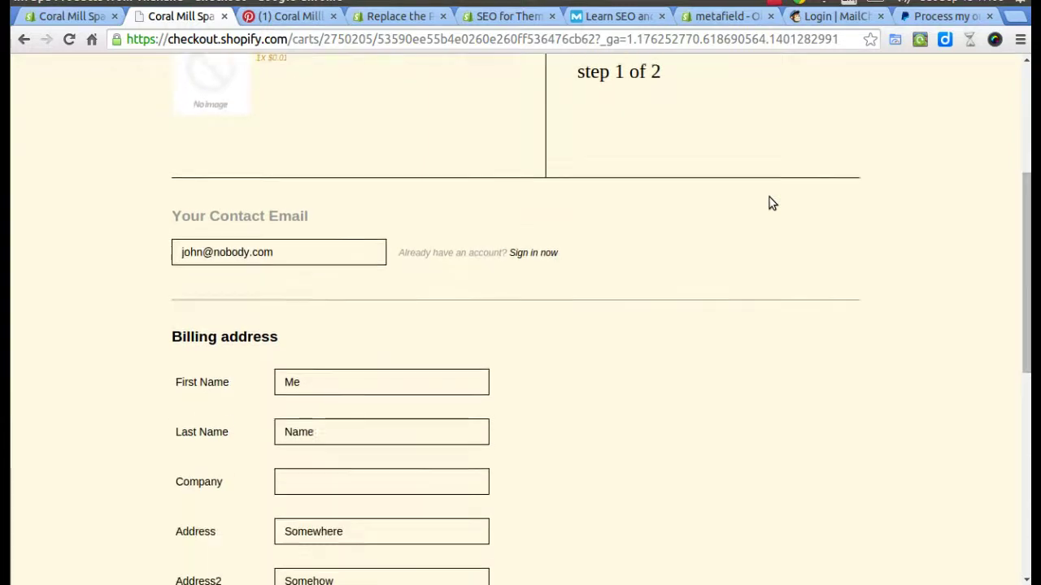
scroll(773, 203, "down", 1)
scroll(773, 203, "down", 2)
scroll(773, 204, "down", 2)
scroll(773, 203, "down", 1)
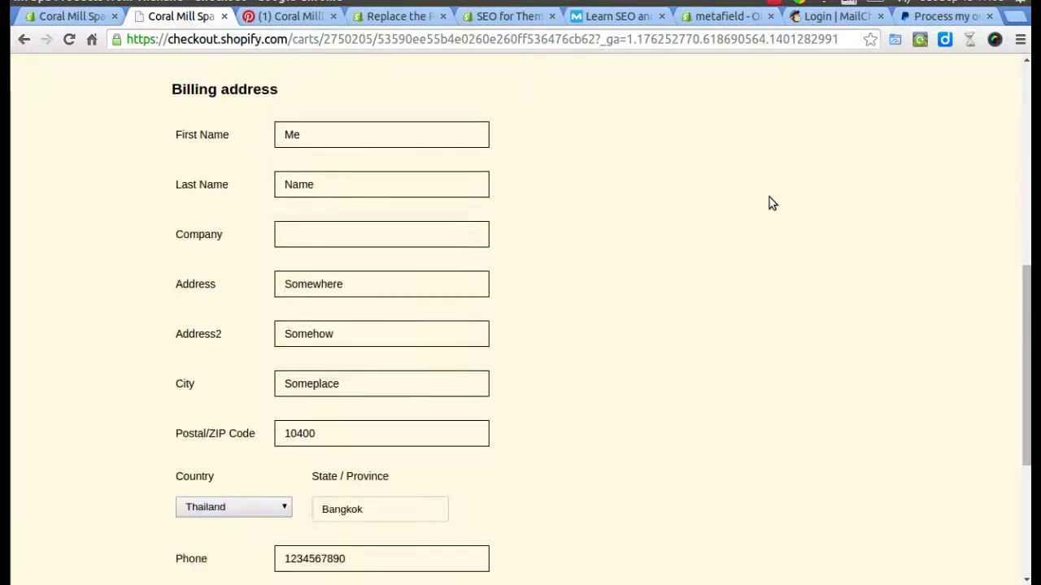
scroll(773, 203, "down", 2)
scroll(772, 204, "down", 2)
scroll(772, 204, "down", 1)
scroll(772, 203, "down", 1)
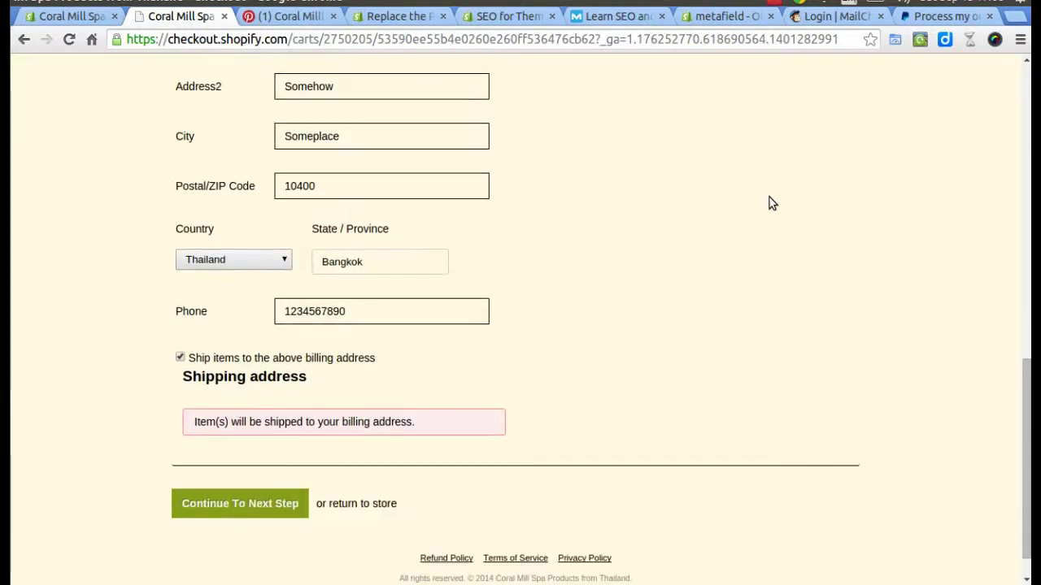
Step: Advance to checkout step 2 of 2 and look over the shipping method options
scroll(772, 204, "down", 1)
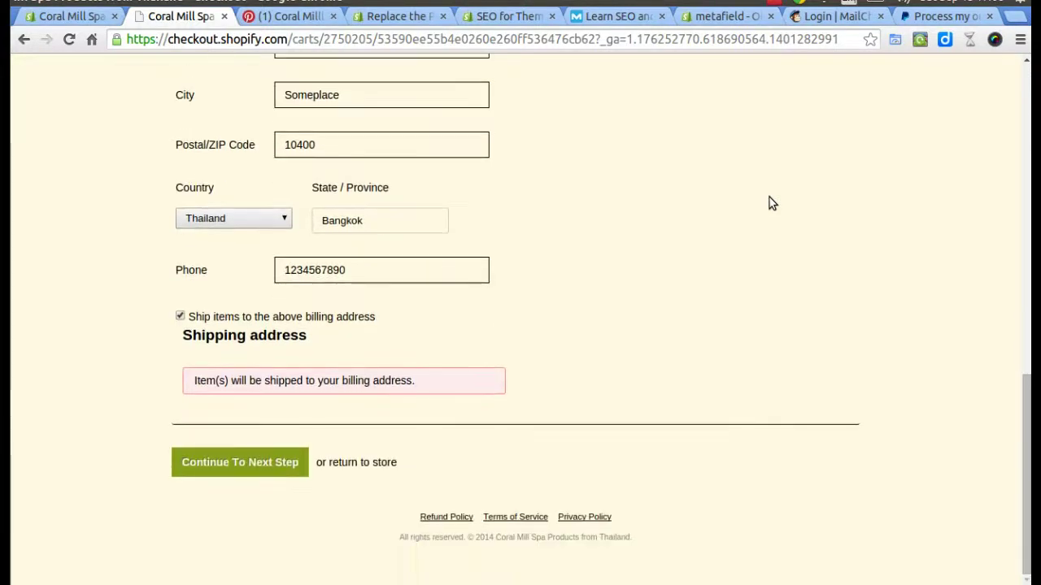
left_click(282, 469)
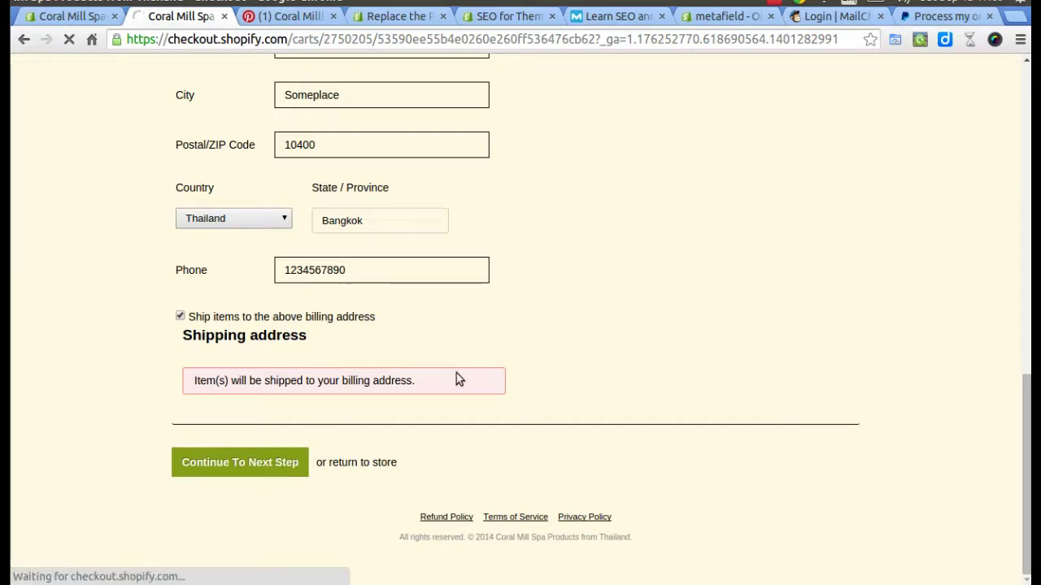
scroll(428, 375, "down", 3)
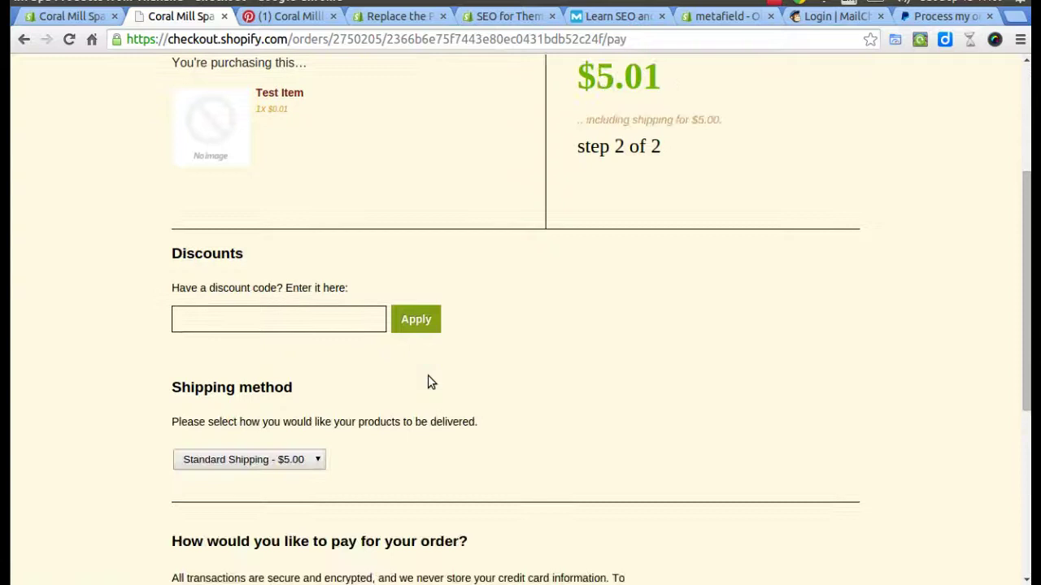
scroll(428, 379, "down", 2)
left_click(284, 379)
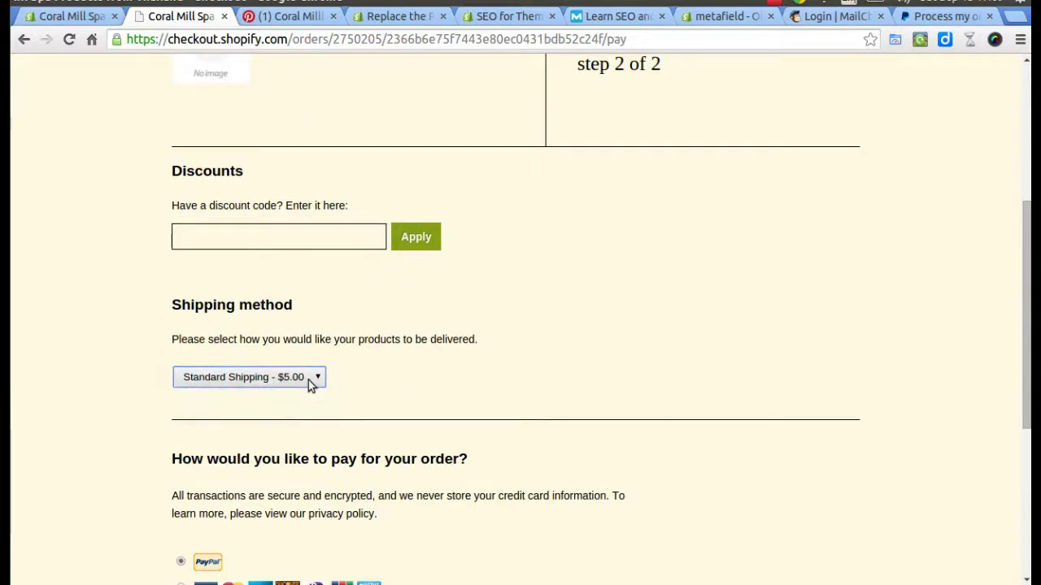
Step: Keep PayPal as the payment method and complete the purchase
scroll(479, 372, "down", 1)
scroll(480, 372, "down", 1)
scroll(479, 372, "down", 1)
scroll(479, 372, "down", 1)
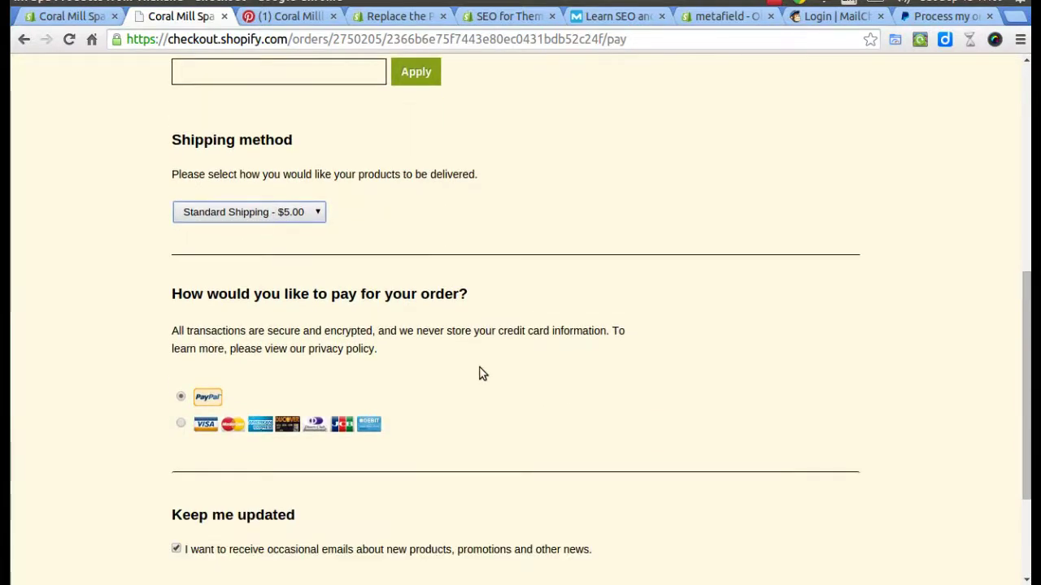
scroll(480, 372, "down", 2)
scroll(480, 373, "down", 1)
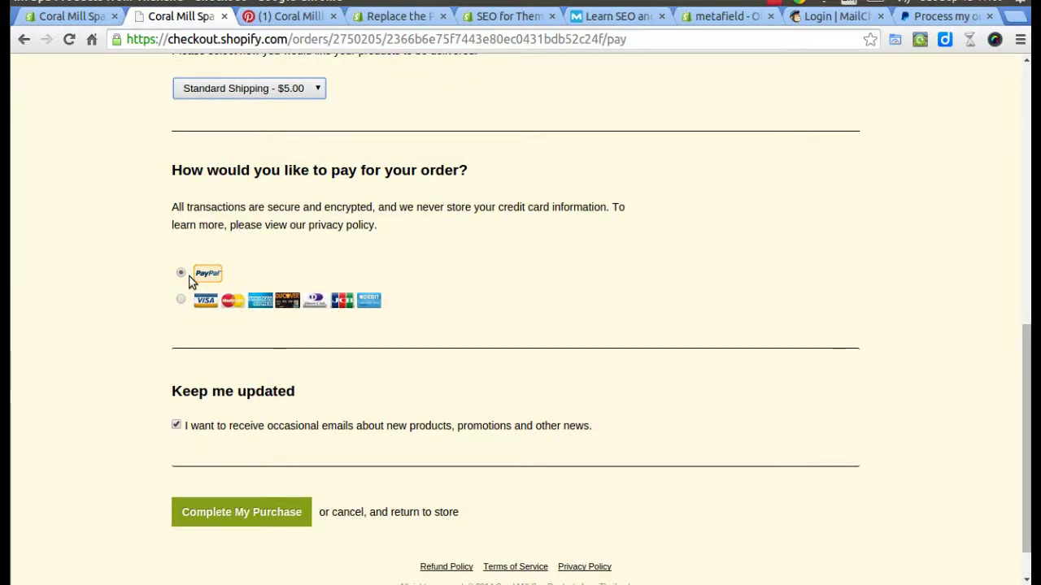
left_click(243, 511)
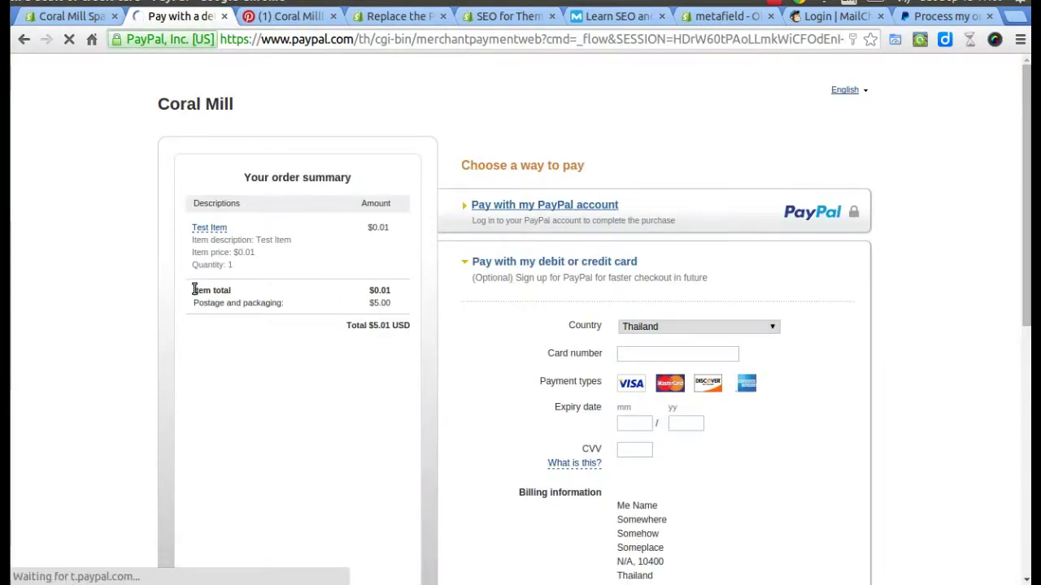
Step: Review the $5.01 order summary's item total and postage amounts on PayPal
mouse_move(194, 289)
left_mouse_down()
mouse_move(389, 304)
mouse_move(397, 324)
left_mouse_up()
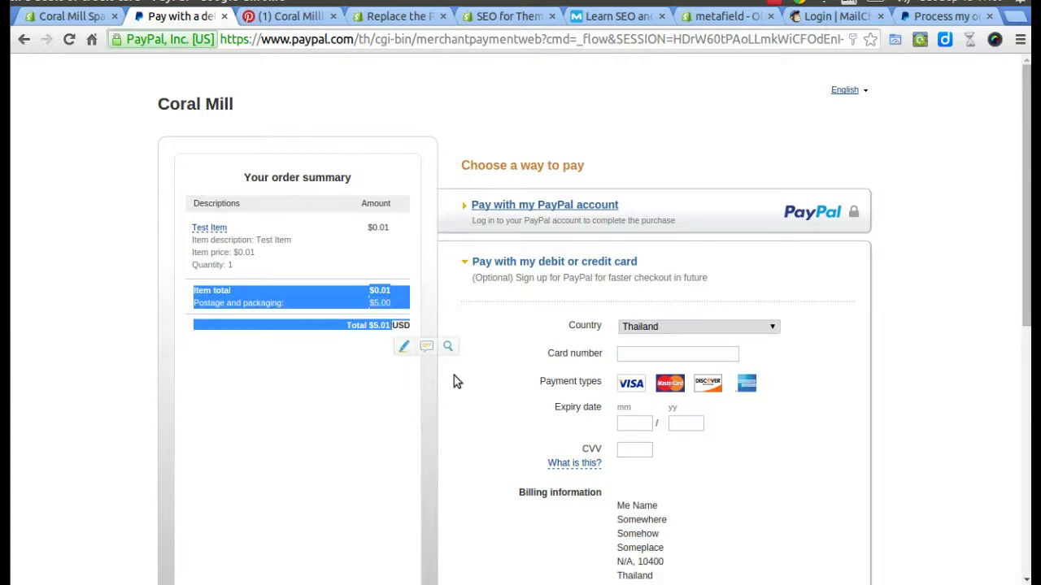
left_click(493, 388)
scroll(493, 399, "down", 2)
scroll(492, 403, "down", 3)
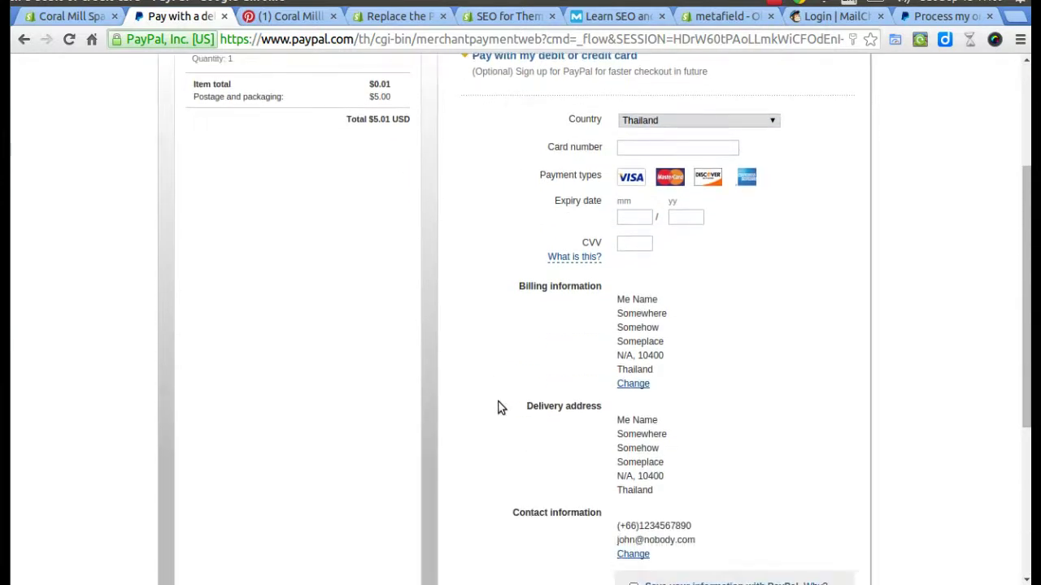
Step: Review the billing and delivery addresses with their N/A state, then scroll down to leave PayPal
mouse_move(612, 299)
left_mouse_down()
mouse_move(624, 394)
mouse_move(620, 465)
mouse_move(639, 491)
left_mouse_up()
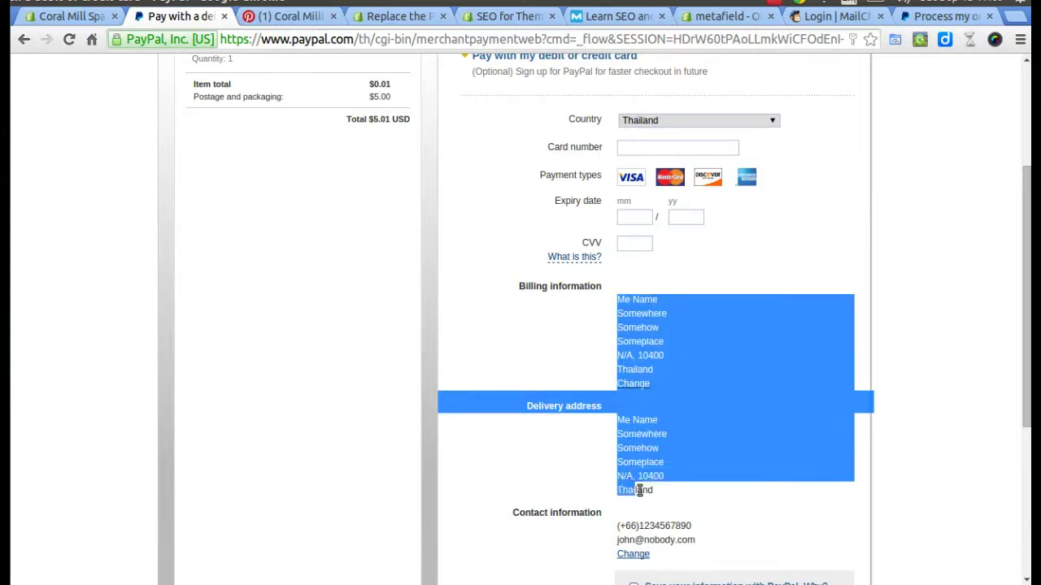
left_click(583, 472)
left_click_drag(616, 477, 631, 477)
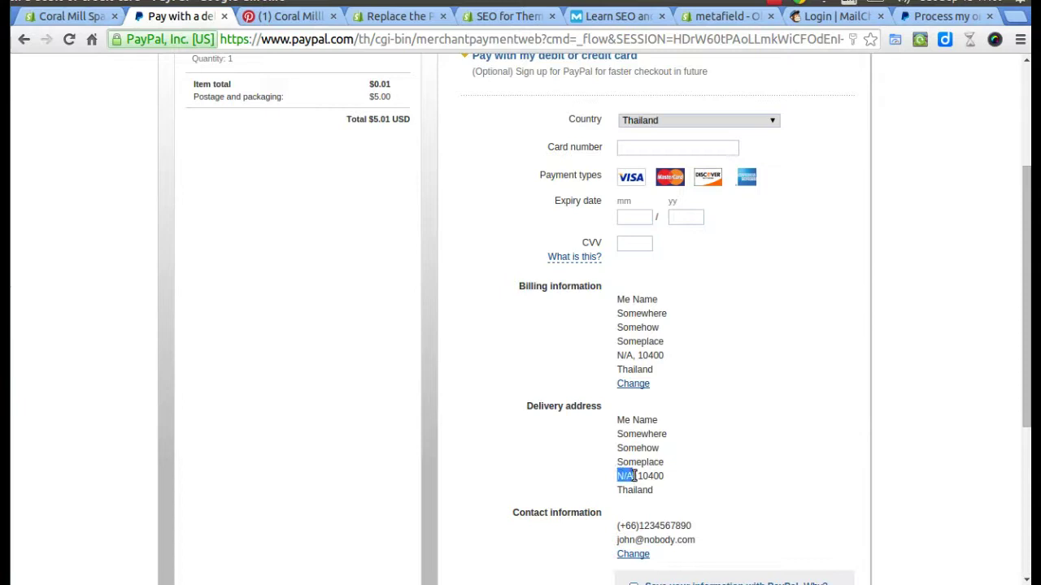
left_click(606, 352)
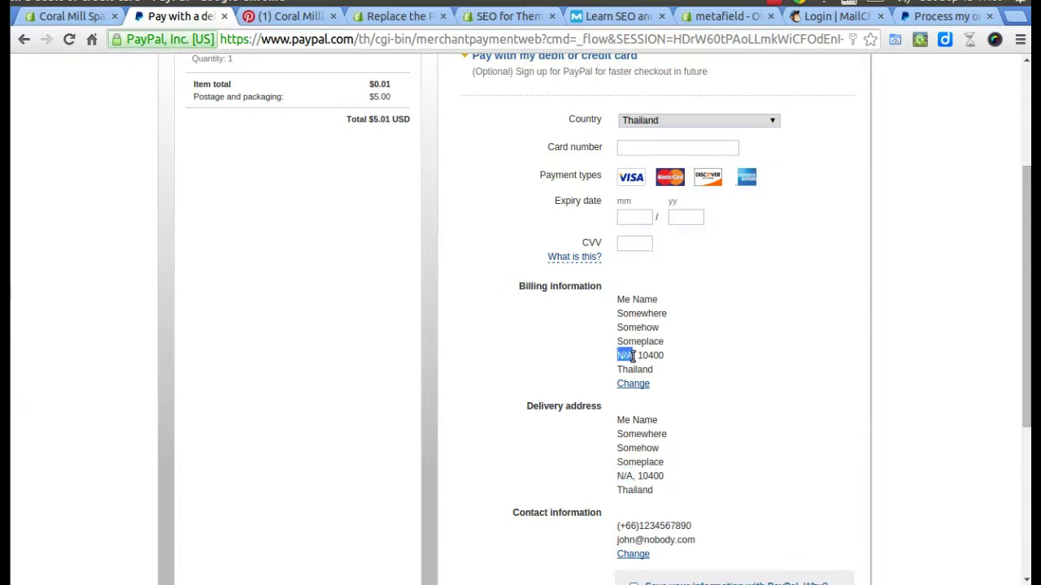
left_click(593, 364)
scroll(490, 418, "down", 1)
scroll(490, 419, "down", 1)
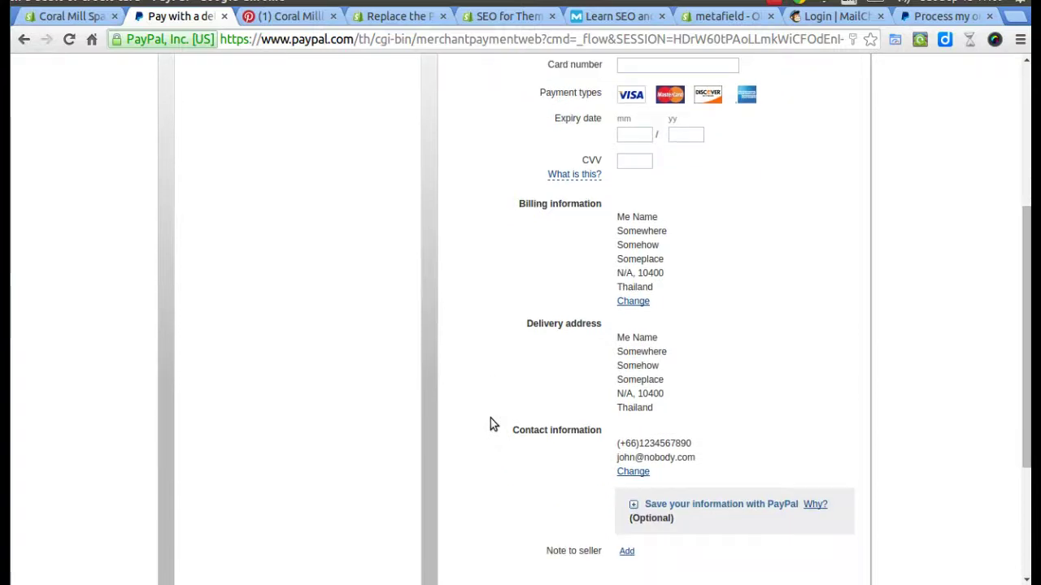
scroll(490, 419, "down", 2)
scroll(490, 418, "down", 1)
scroll(490, 418, "down", 2)
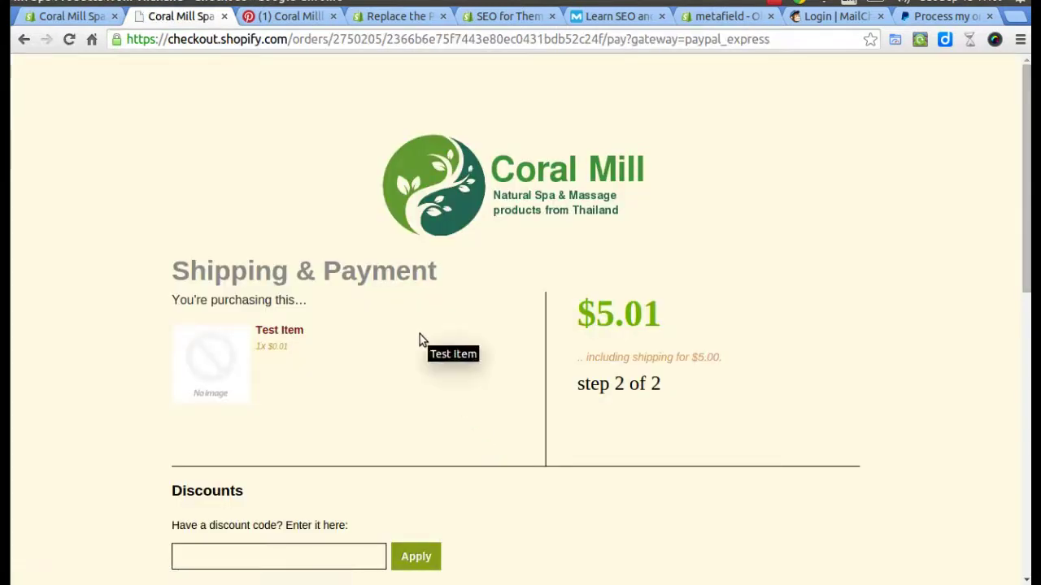
Step: Check the shipping method options on checkout step 2 of 2
scroll(341, 351, "down", 3)
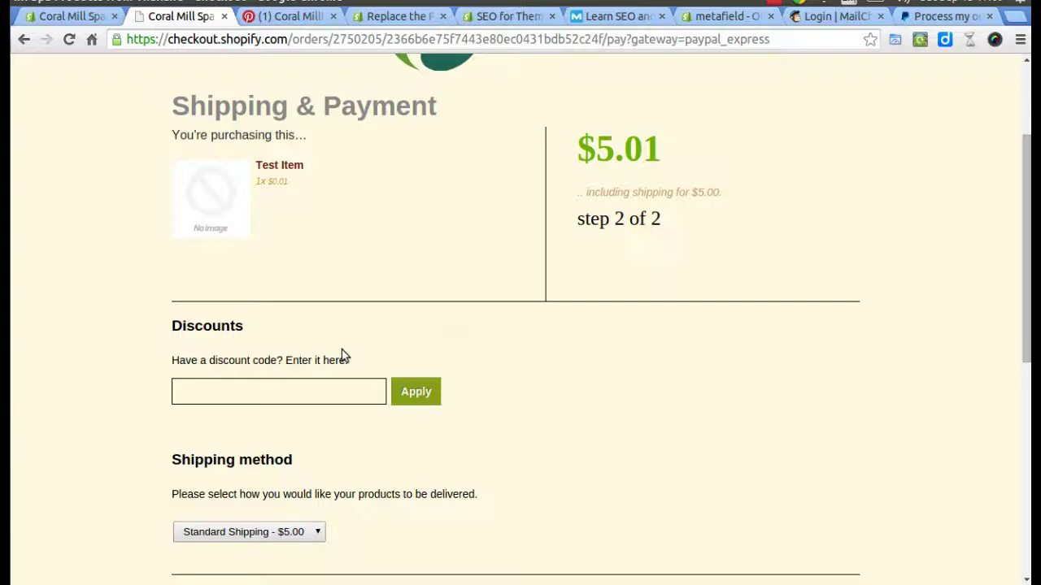
scroll(342, 352, "down", 2)
scroll(341, 355, "down", 1)
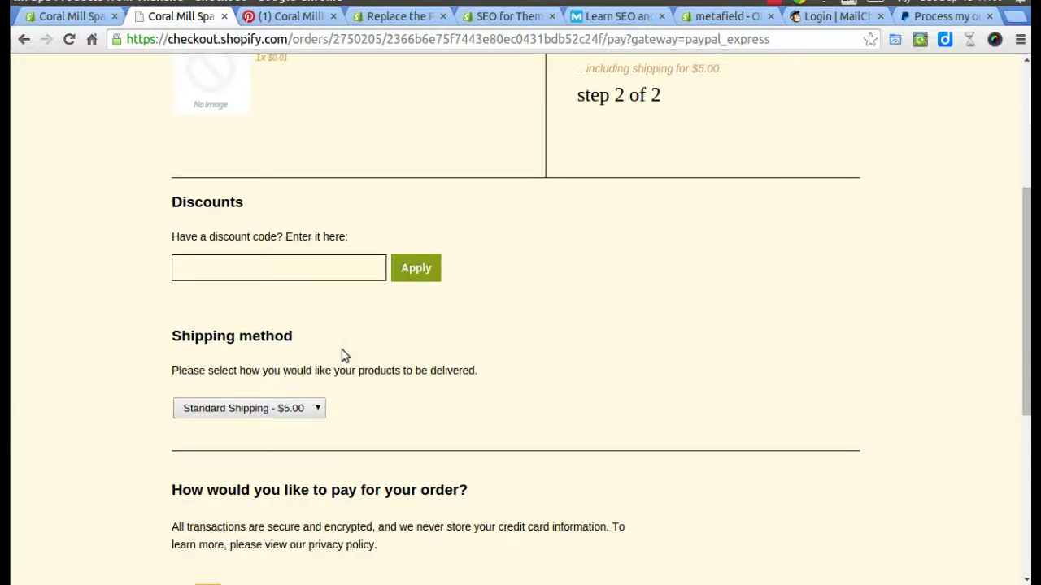
scroll(341, 355, "down", 1)
scroll(342, 356, "down", 2)
left_click(300, 289)
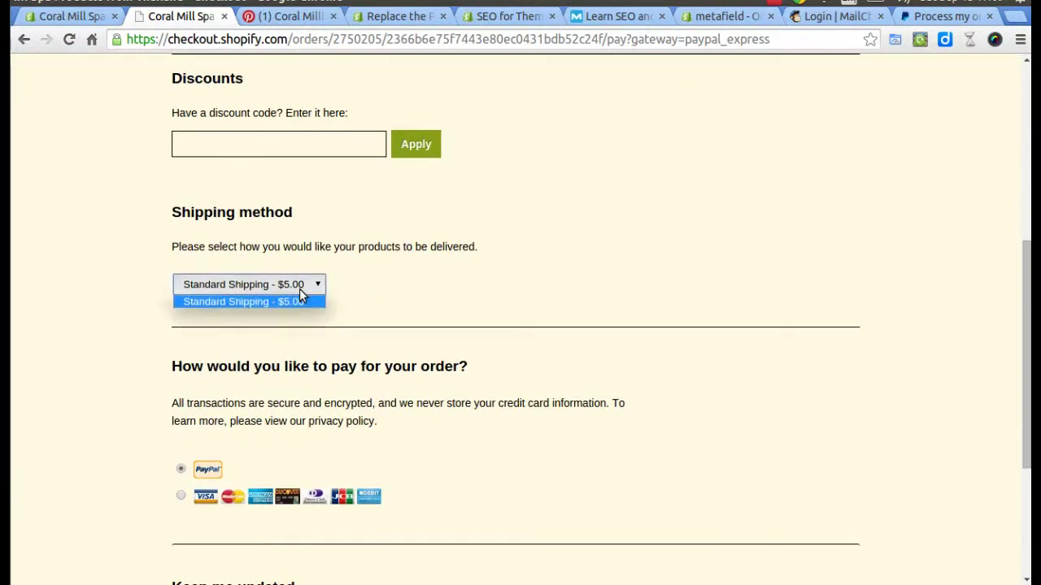
Step: Switch the payment method from PayPal to credit card and resubmit the purchase
scroll(356, 309, "down", 1)
scroll(356, 303, "down", 1)
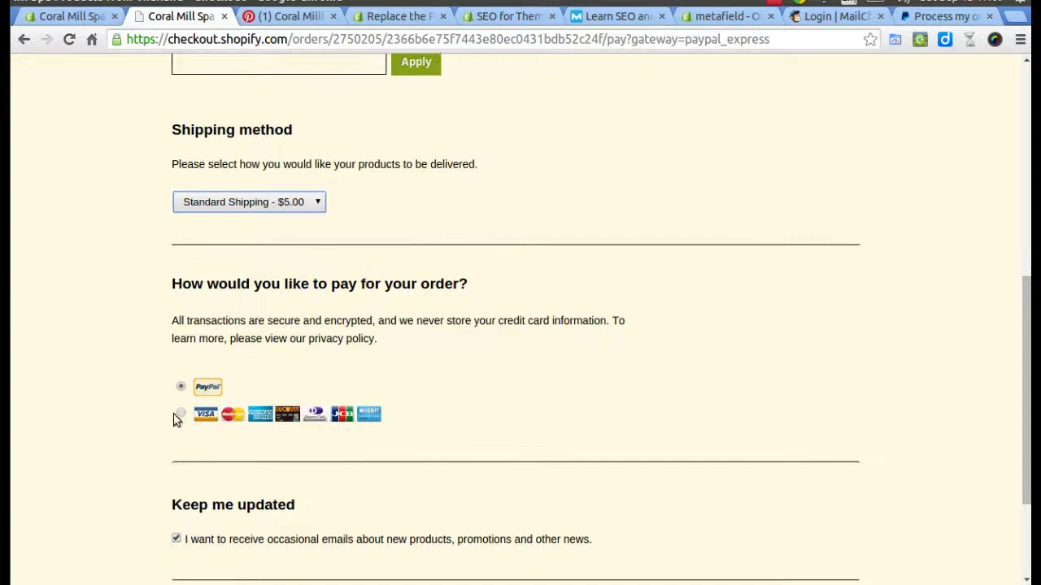
left_click(180, 414)
scroll(130, 429, "down", 2)
scroll(128, 428, "down", 2)
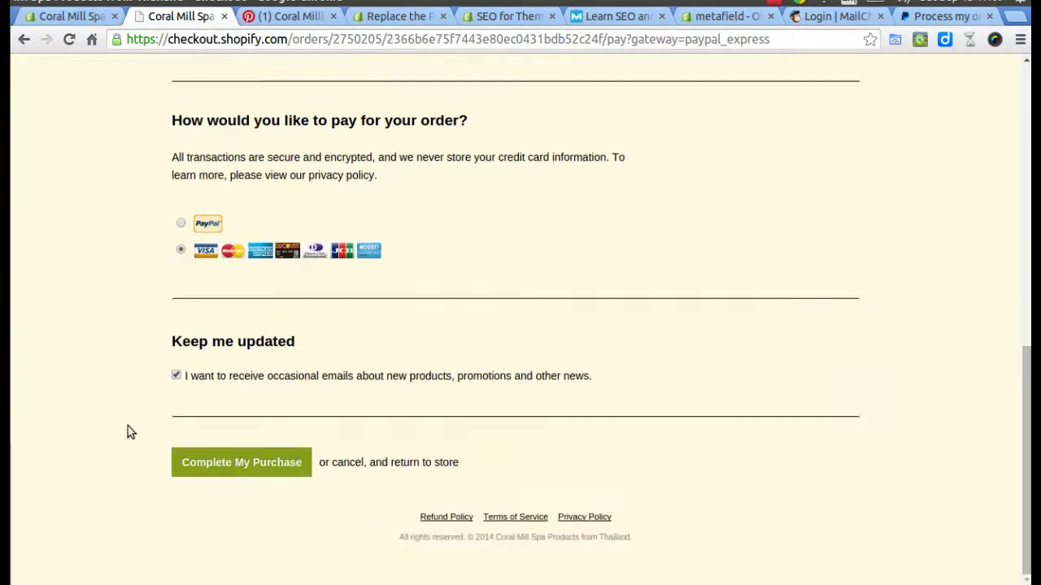
left_click(187, 461)
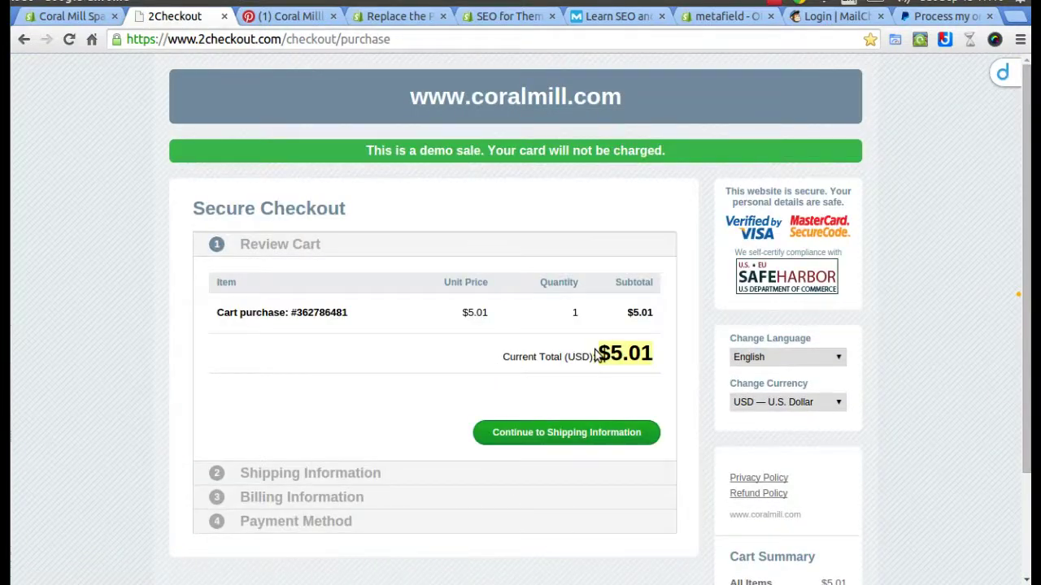
Step: Note the $5.01 total on 2Checkout and continue to the shipping information step
left_click_drag(597, 355, 653, 353)
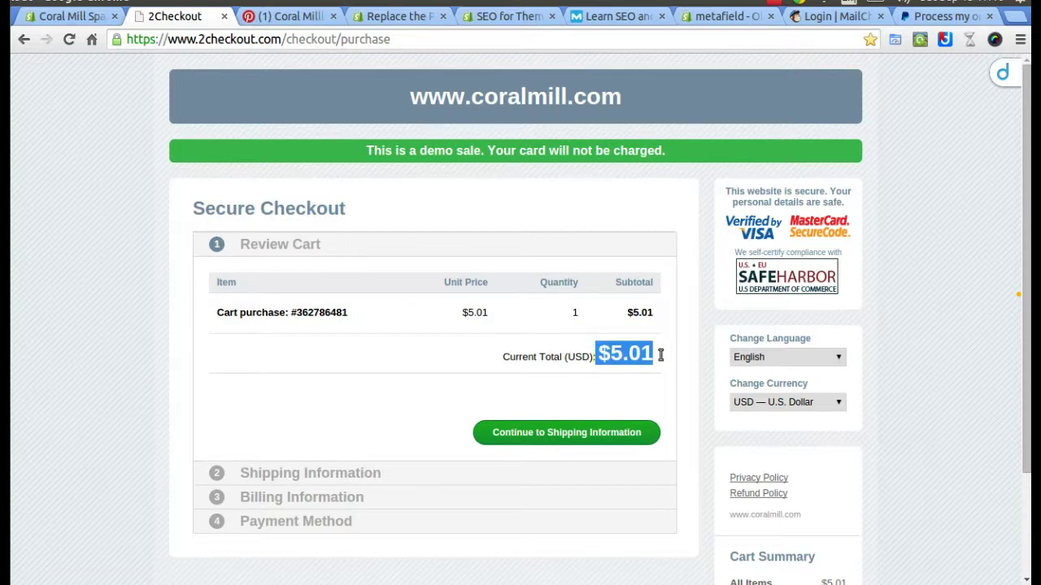
left_click(596, 438)
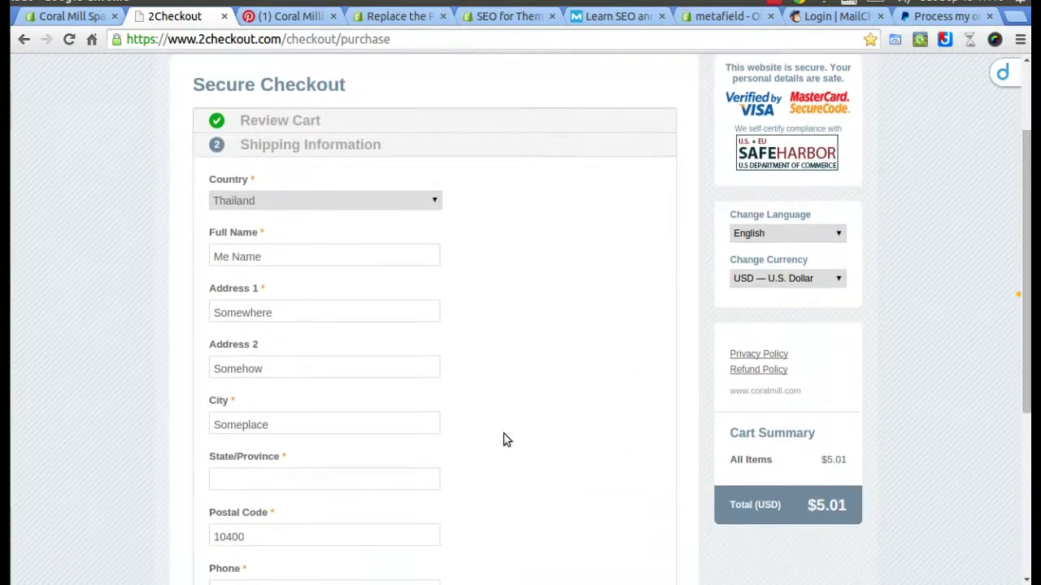
scroll(504, 439, "down", 2)
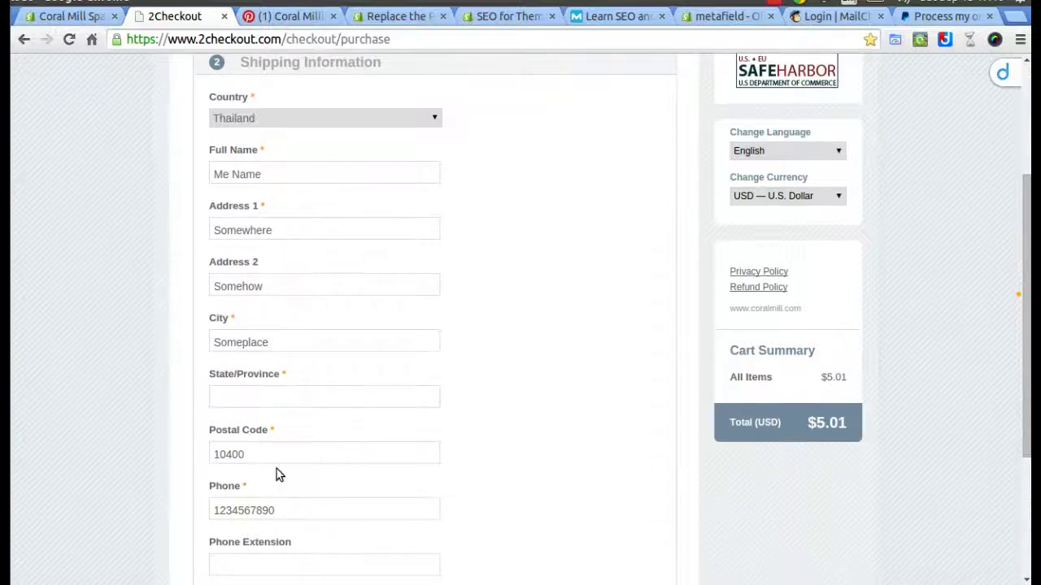
scroll(280, 468, "down", 1)
Step: Set State/Province to Bangkok, confirm billing, and continue to the payment method step
left_click(264, 360)
type("angkok")
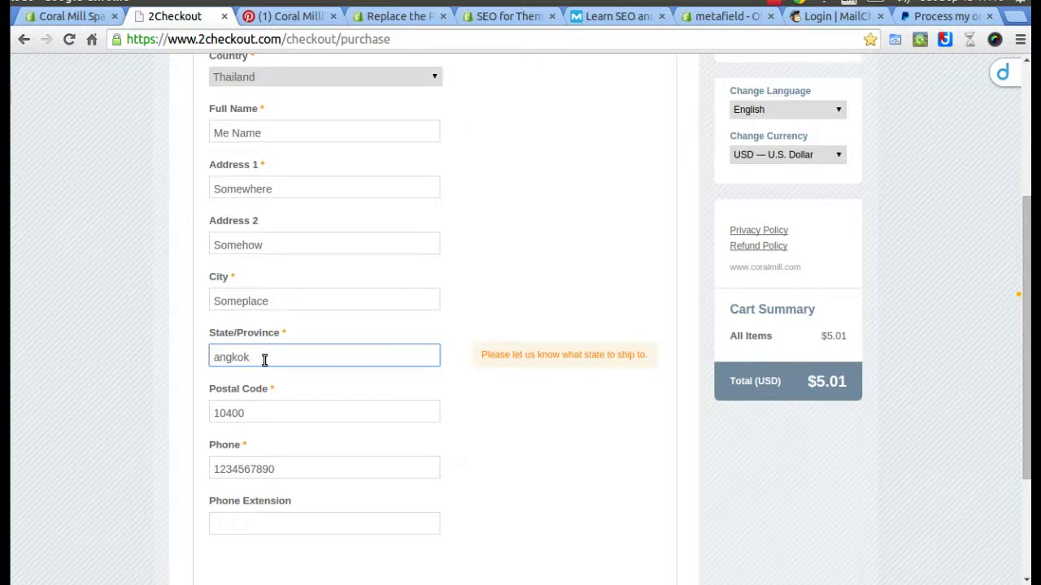
type("B")
scroll(379, 399, "down", 4)
left_click(516, 439)
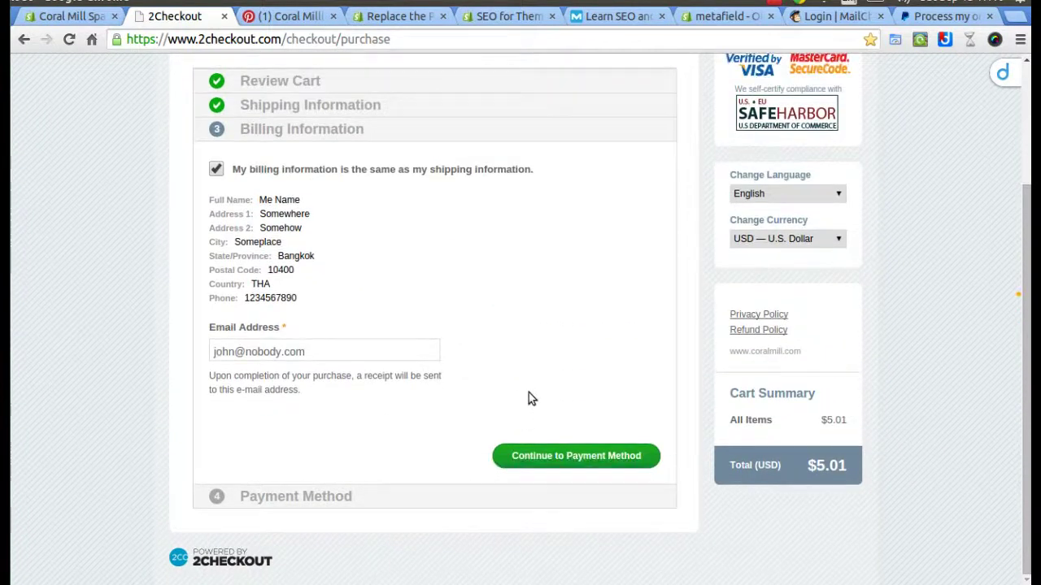
left_click(535, 455)
scroll(563, 407, "down", 1)
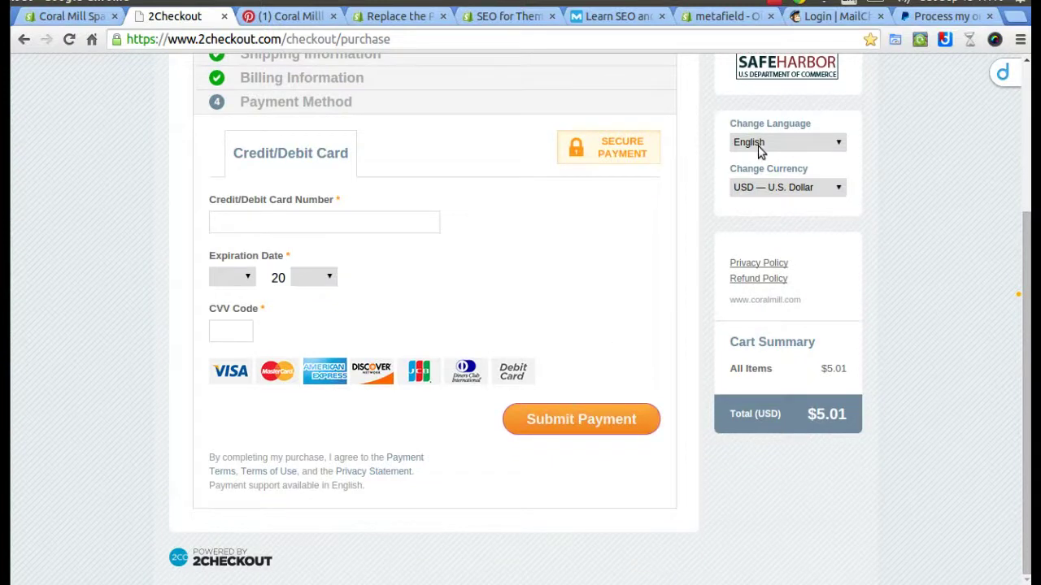
left_click(774, 4)
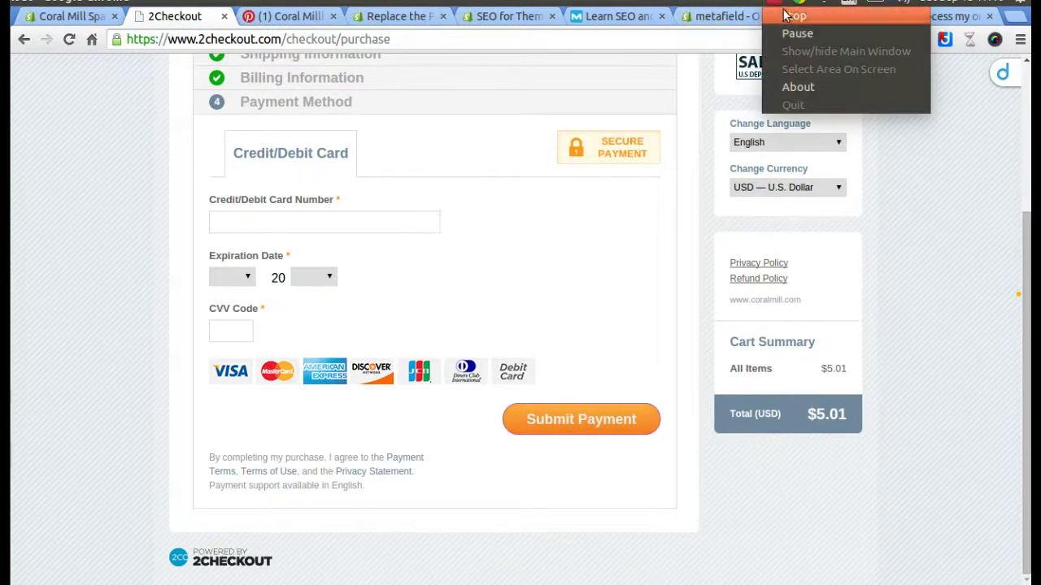
left_click(786, 16)
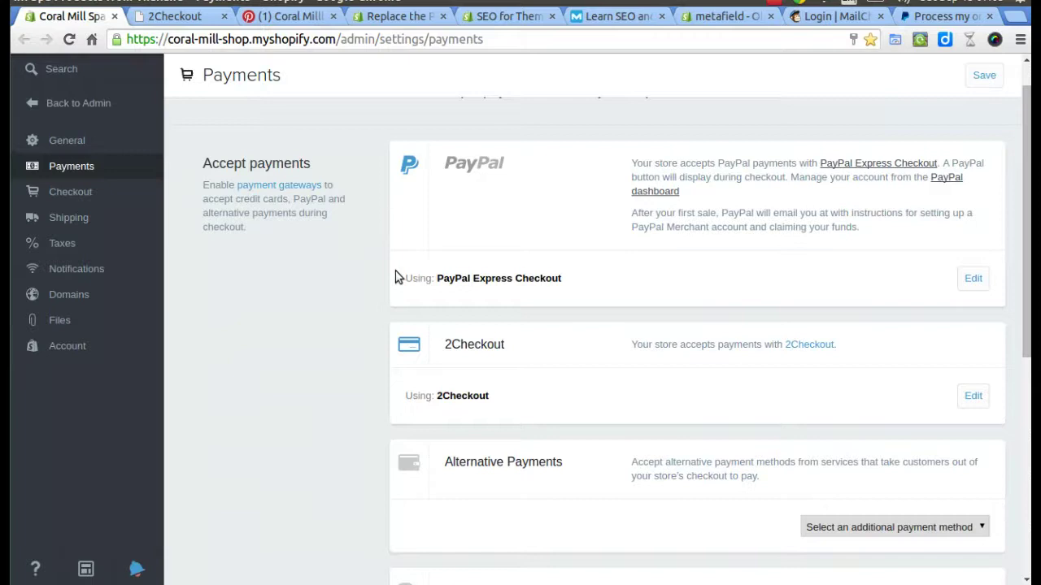
left_click_drag(398, 278, 564, 278)
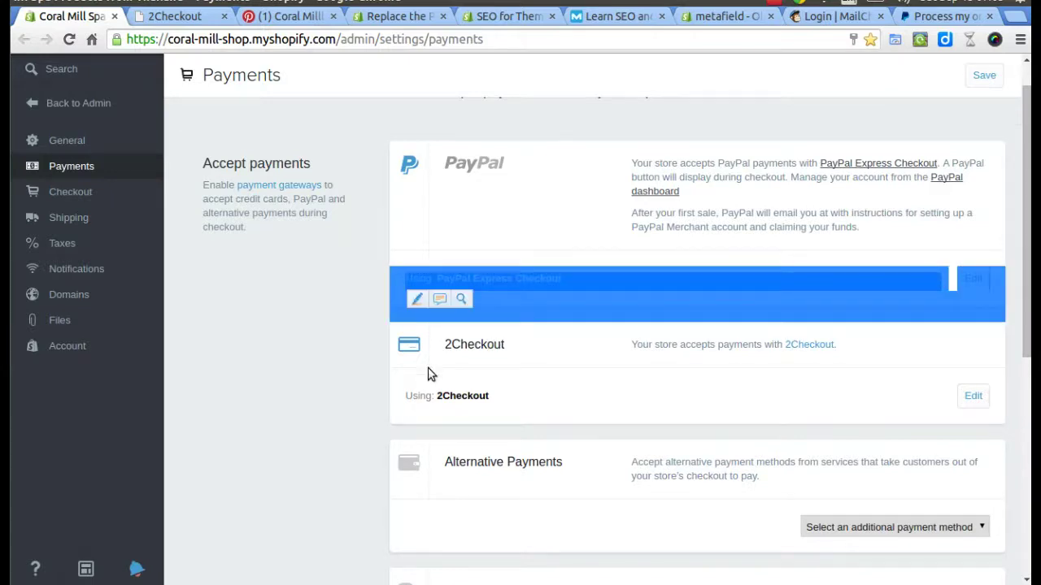
left_click_drag(493, 393, 418, 383)
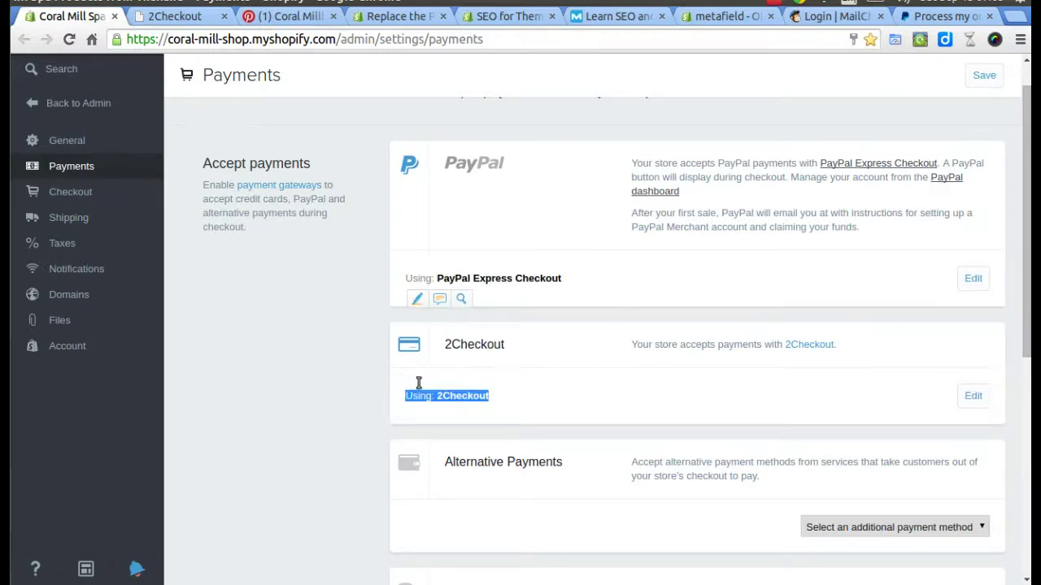
left_click_drag(575, 280, 403, 278)
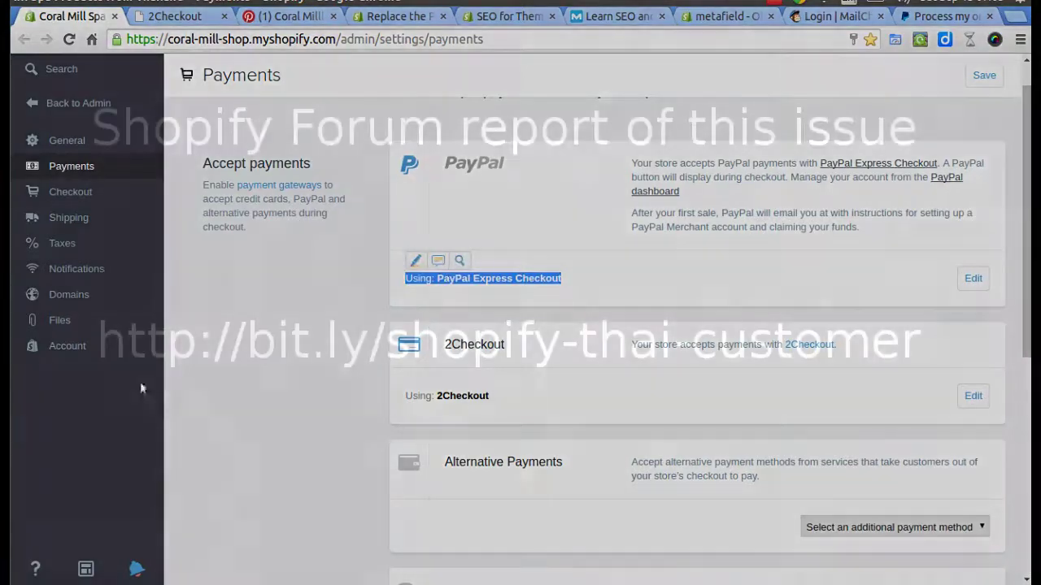
left_click(232, 383)
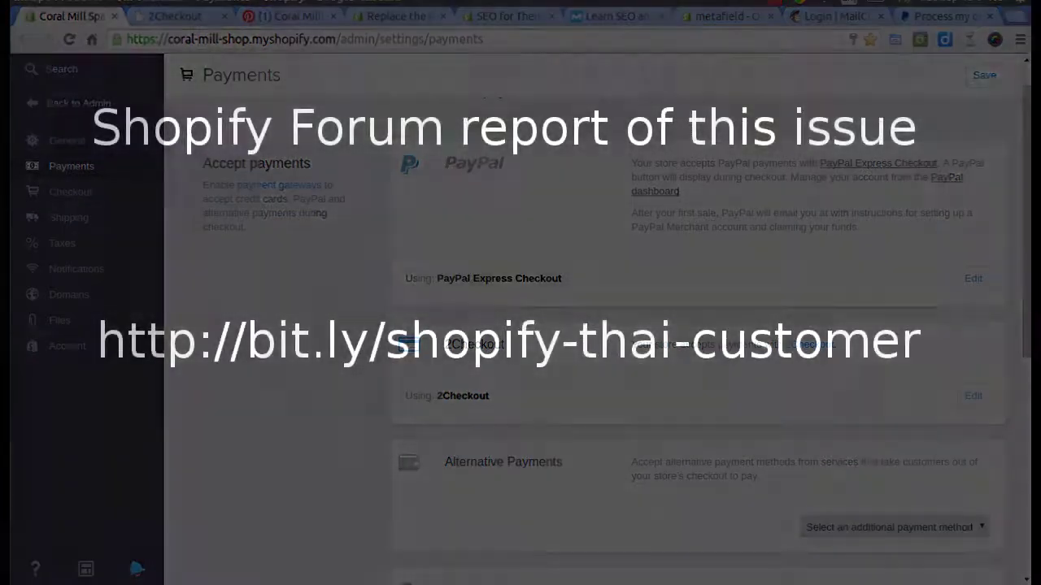